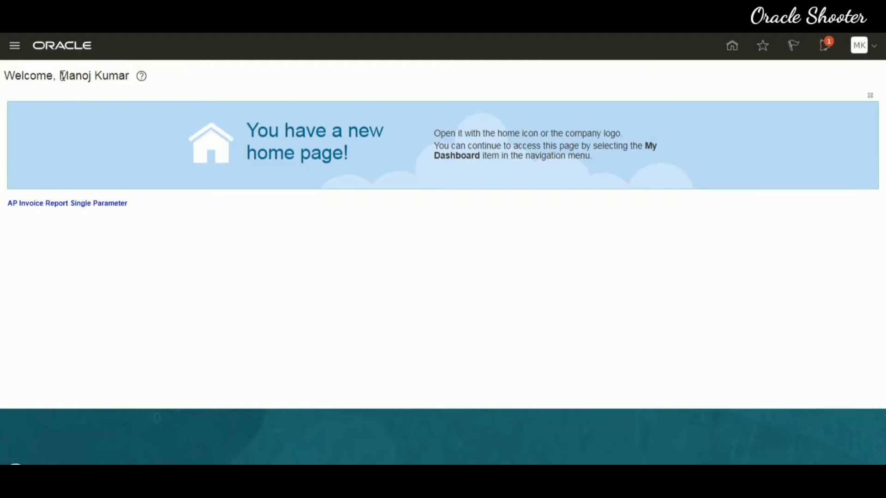
- Go to the home page and open Setup and Maintenance
drag(60, 75, 130, 75)
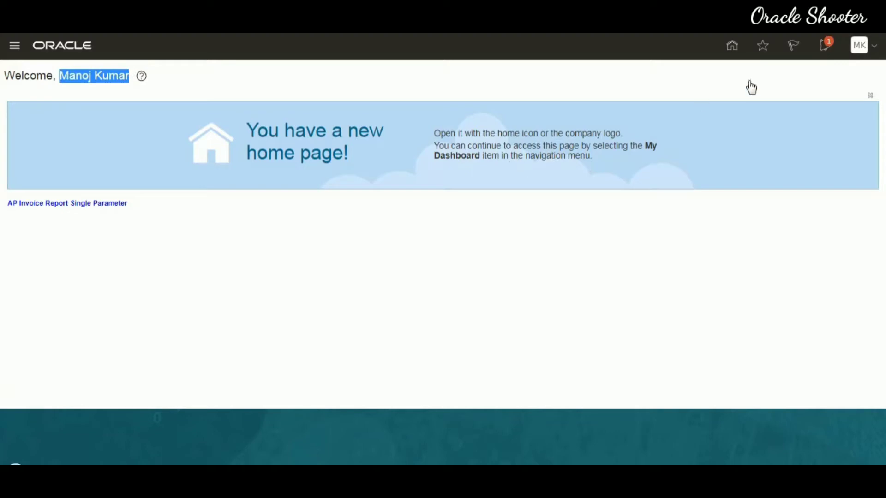
click(733, 48)
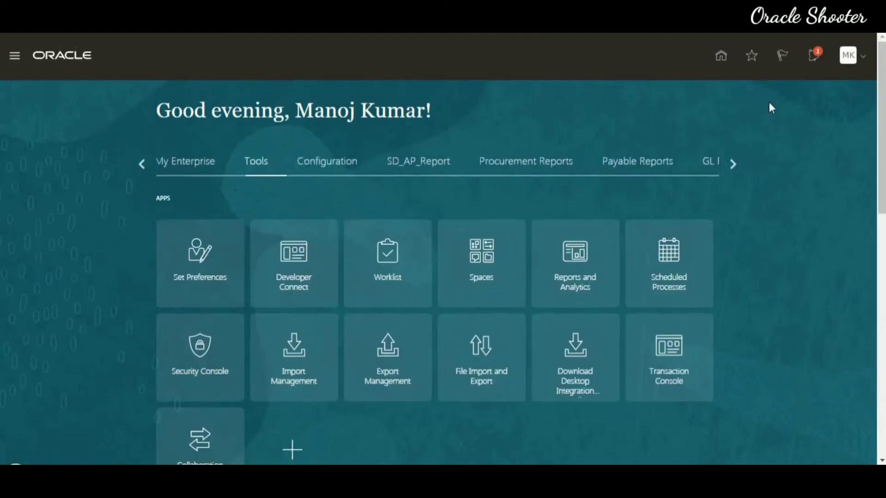
click(863, 62)
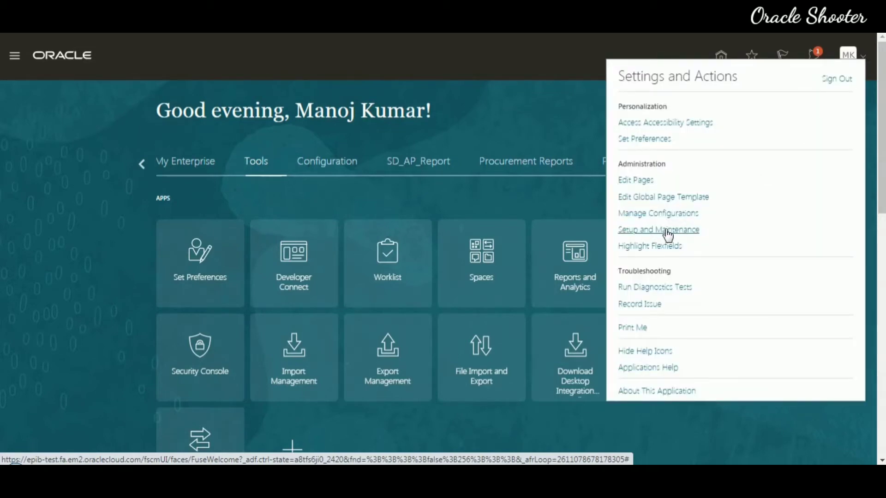
click(668, 234)
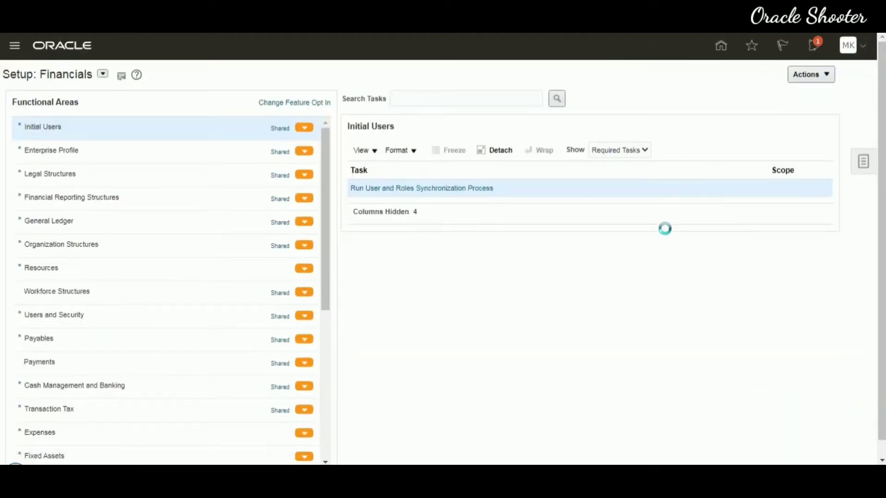
- Open the setup search page and search for Manage%Ent%Sch%Job%
click(103, 74)
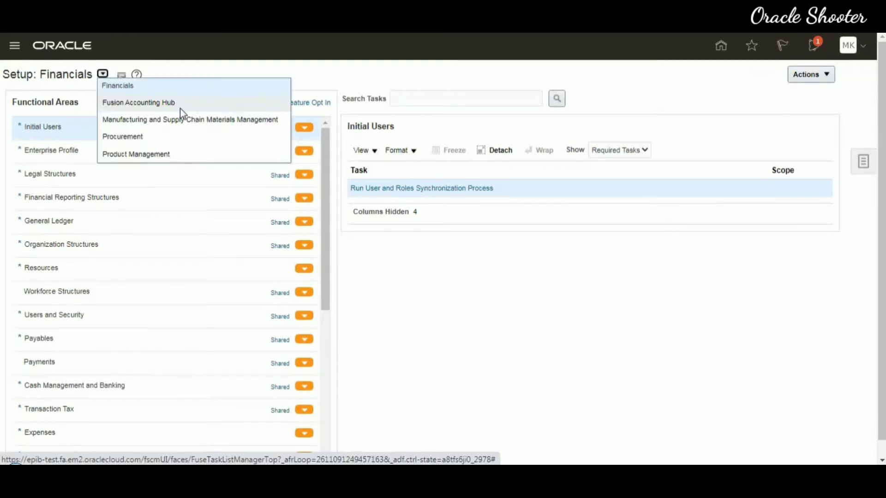
click(391, 74)
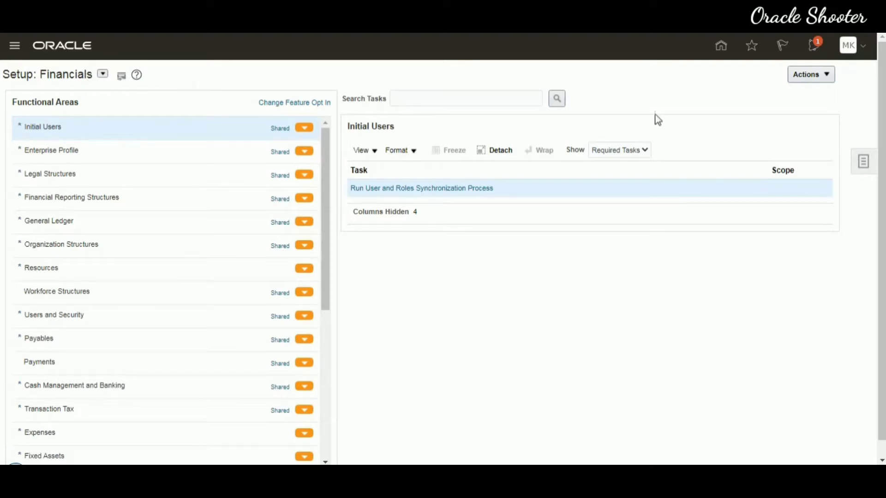
click(866, 167)
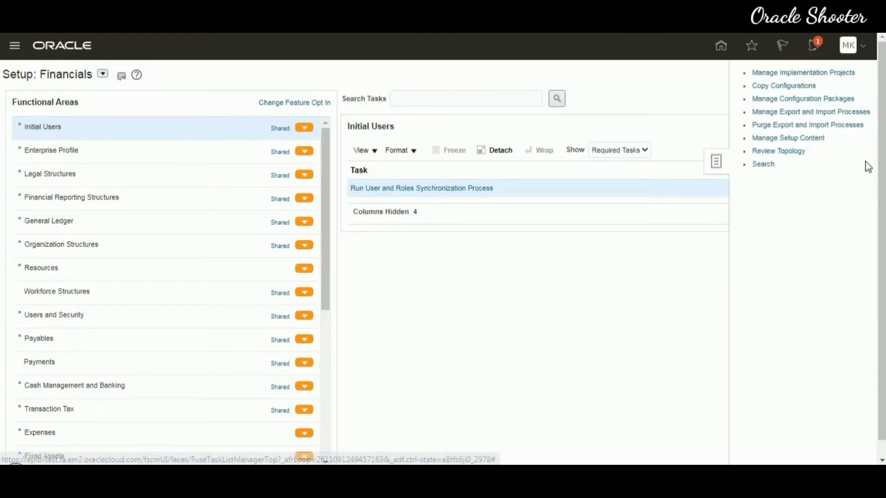
click(764, 166)
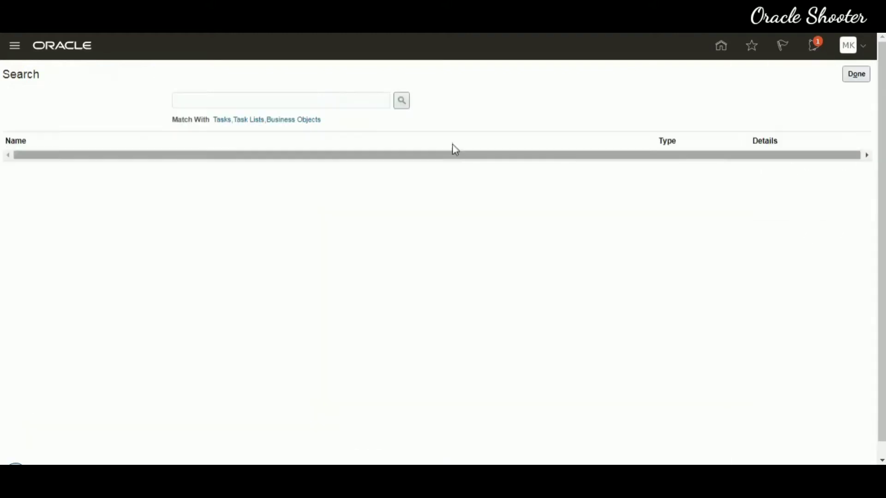
click(336, 99)
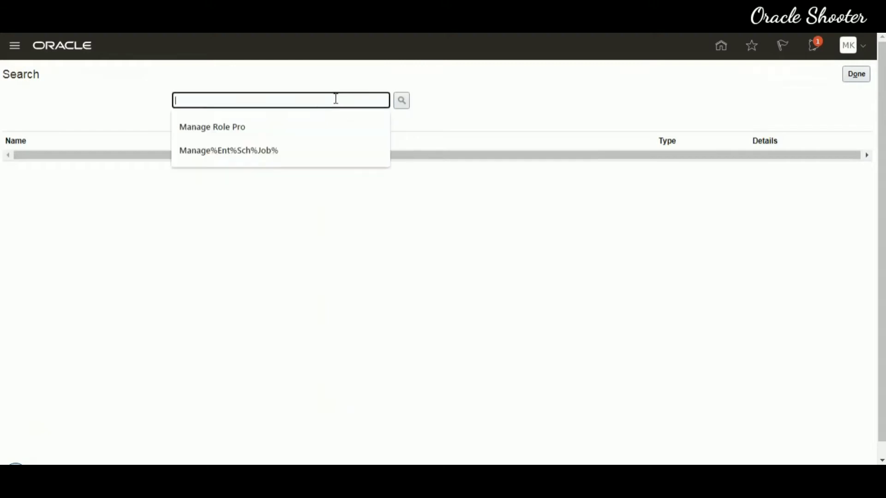
click(276, 150)
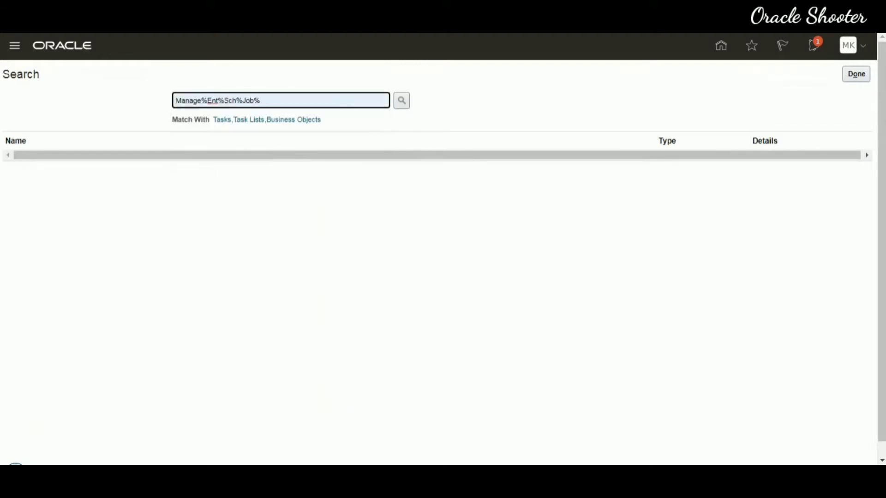
key(Return)
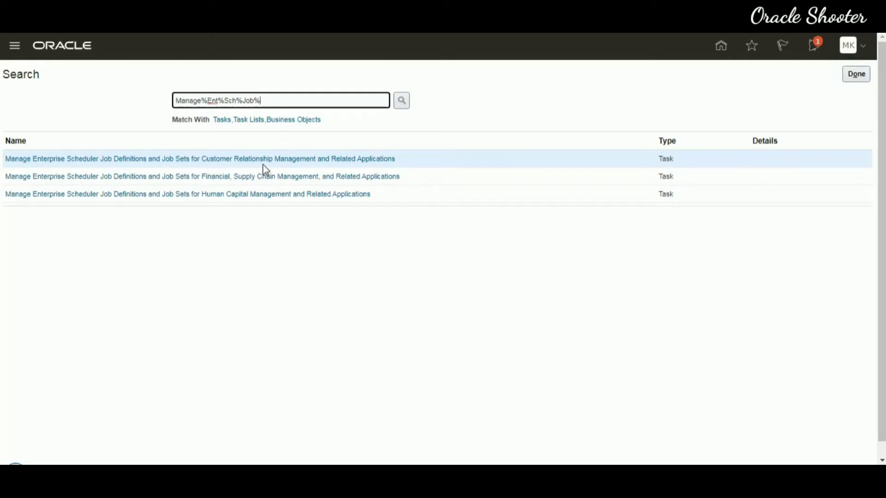
- Open the task Manage Enterprise Scheduler Job Definitions and Job Sets for Financial, Supply Chain Management, and Related Applications
click(209, 196)
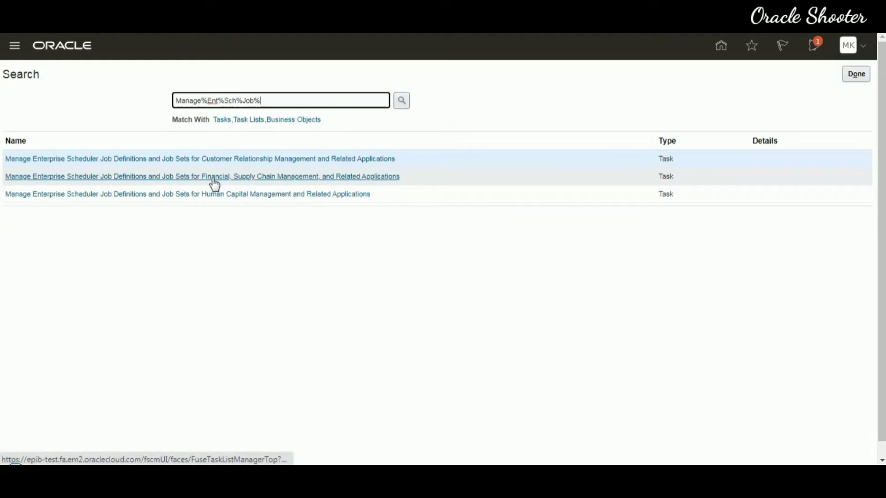
click(216, 178)
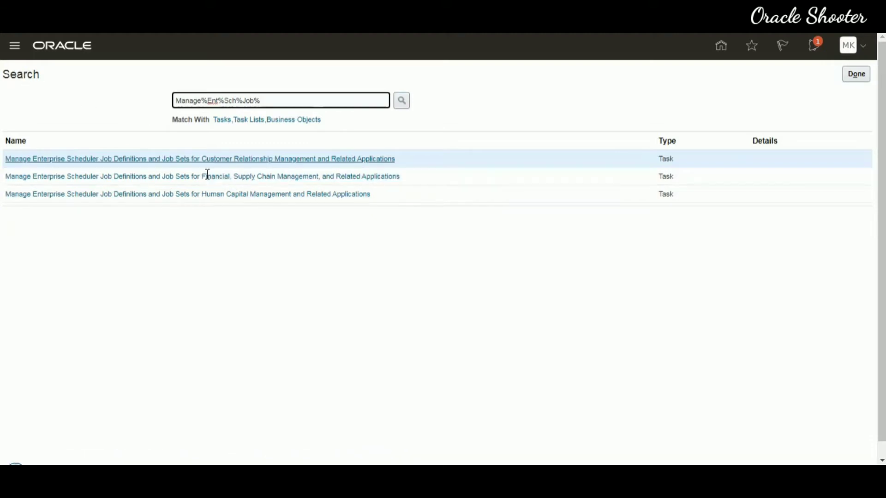
click(233, 182)
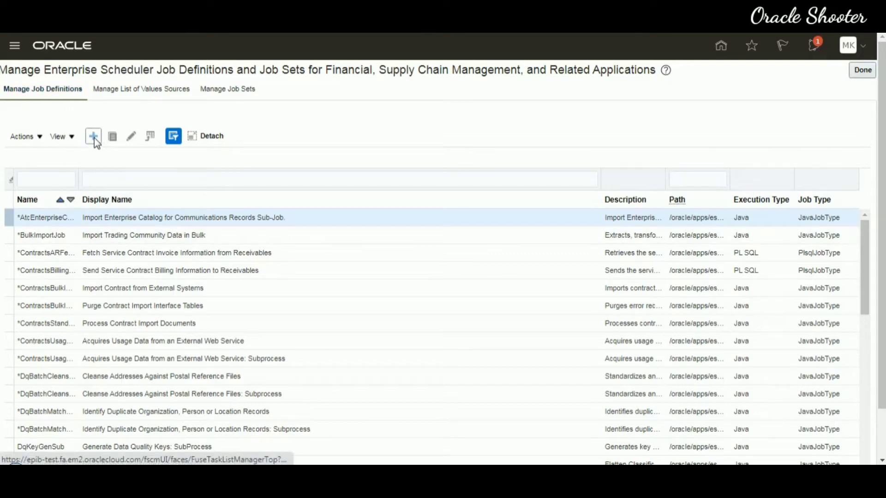
- Look over the list of values sources and start creating a new job set under Manage Job Sets
click(130, 93)
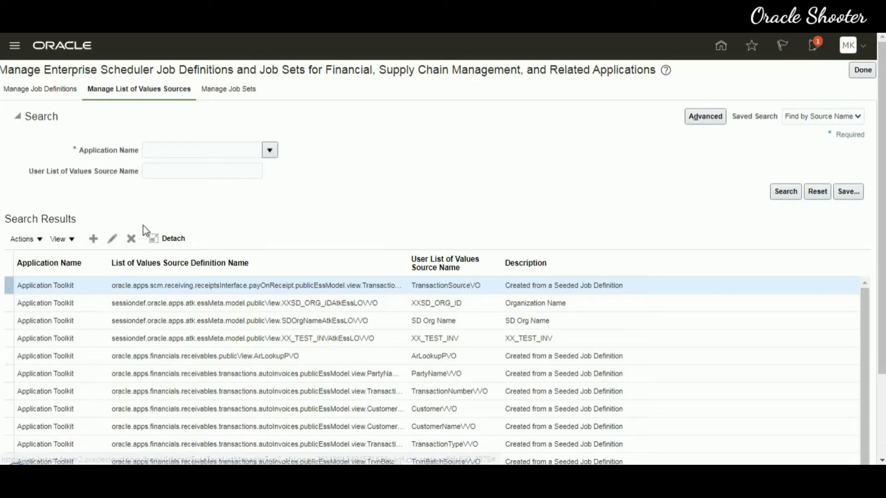
click(215, 91)
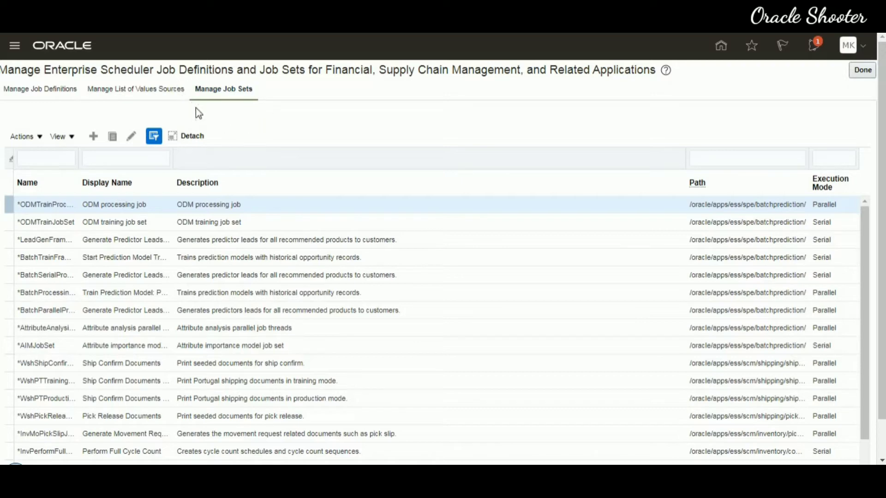
click(192, 91)
click(96, 140)
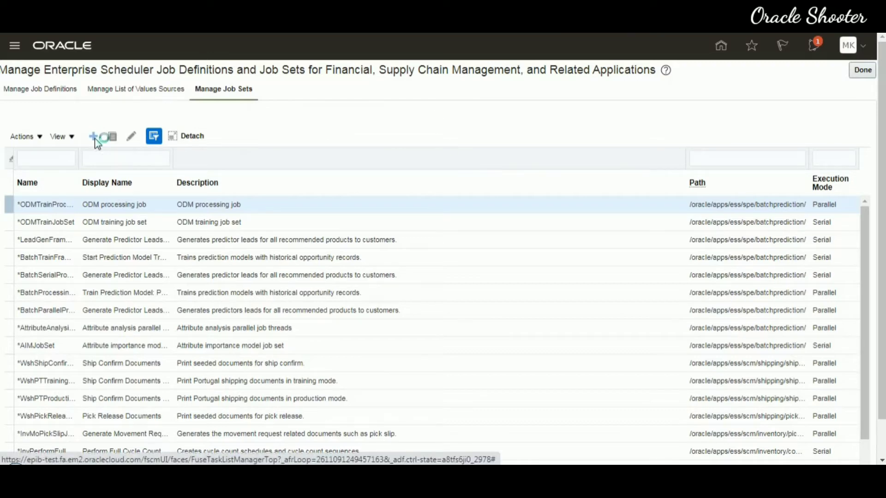
- Name the new job set SUPPLIER_DETAIL_ESS_JOB_SET
click(124, 168)
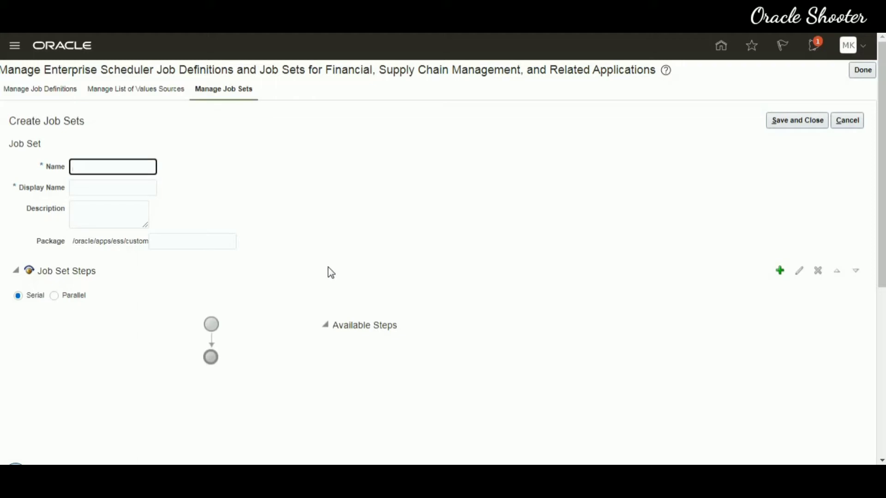
text(SUPPLIER_DETAIL)
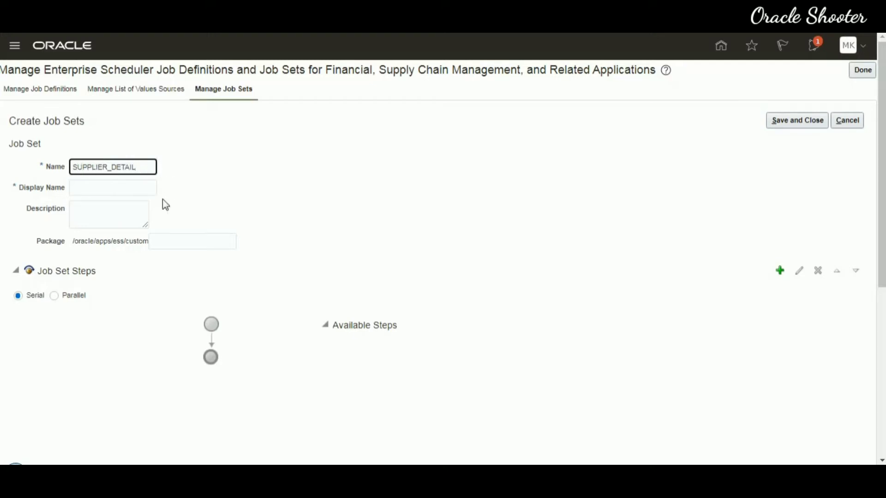
text(_ESS_JOB)
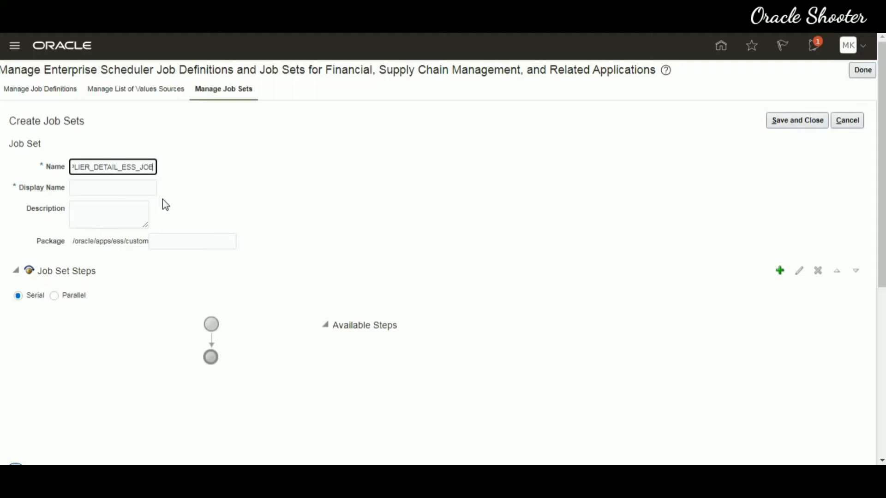
text(_SET)
- Copy the job set name to line 52 of the "new 2" file in the text editor and return to Create Job Sets
key(ctrl+a)
key(ctrl+c)
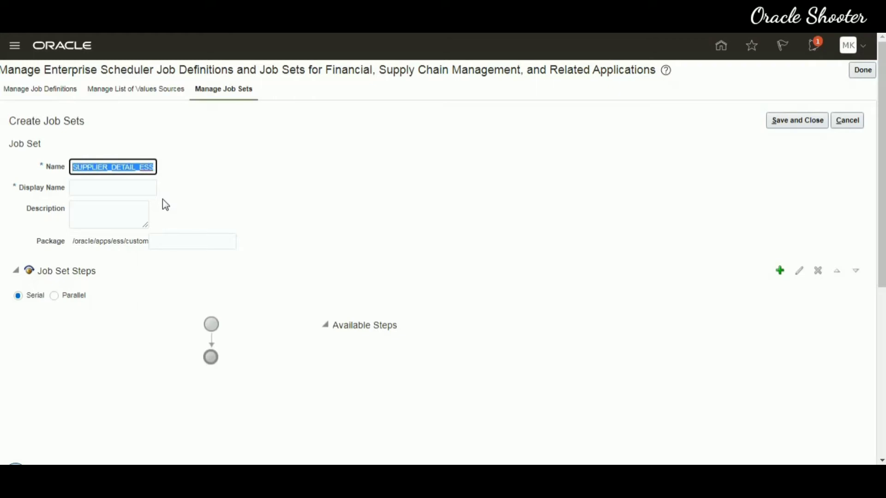
key(alt+Tab)
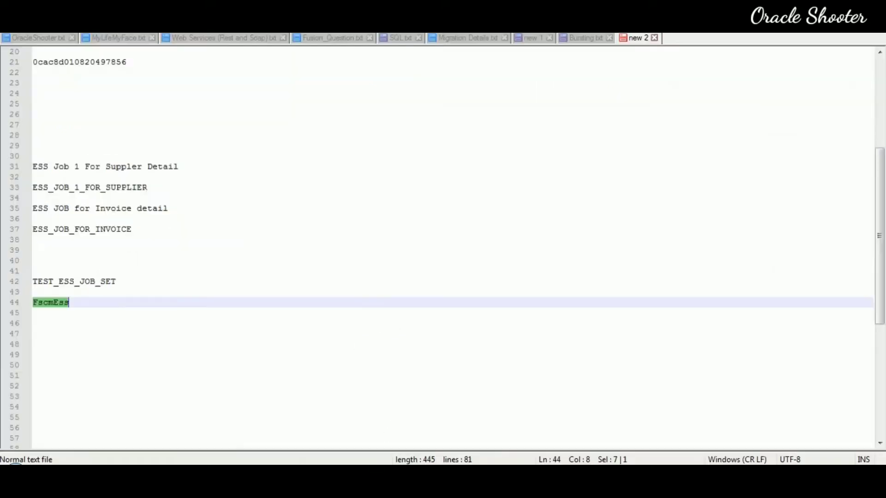
click(189, 389)
key(ctrl+v)
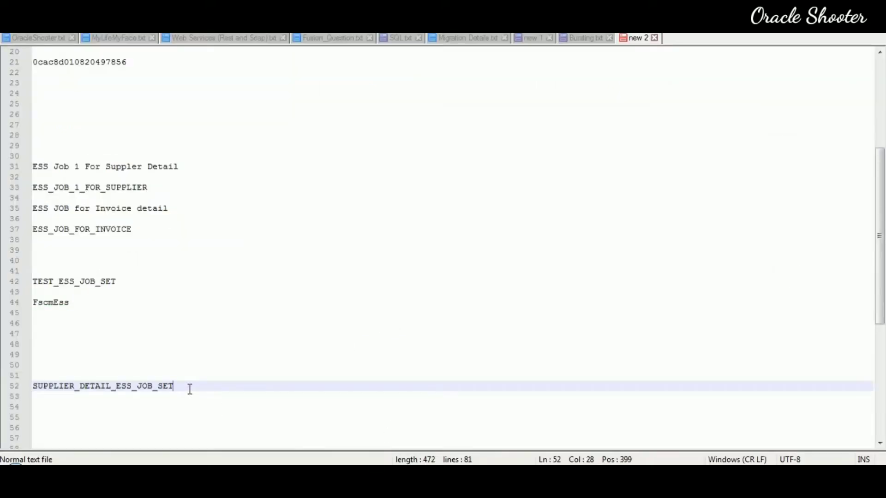
key(alt+Tab)
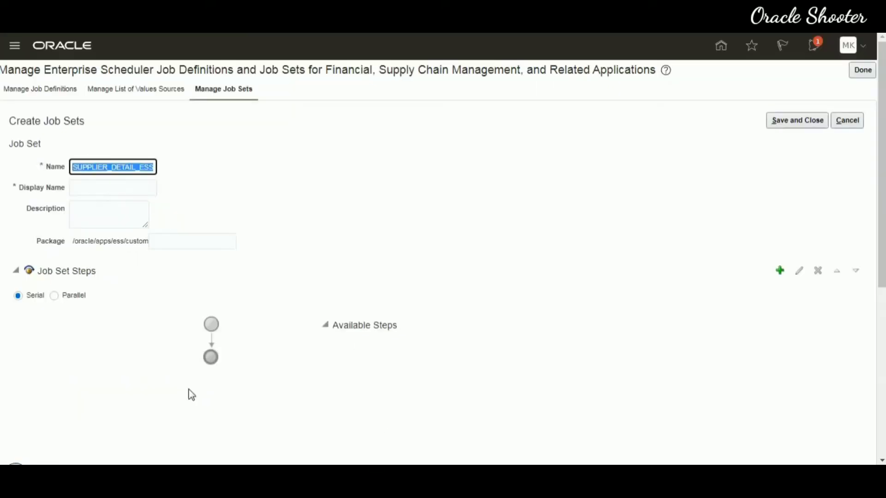
- Set the job set's display name to "Suppler Detail with Invoice"
click(106, 188)
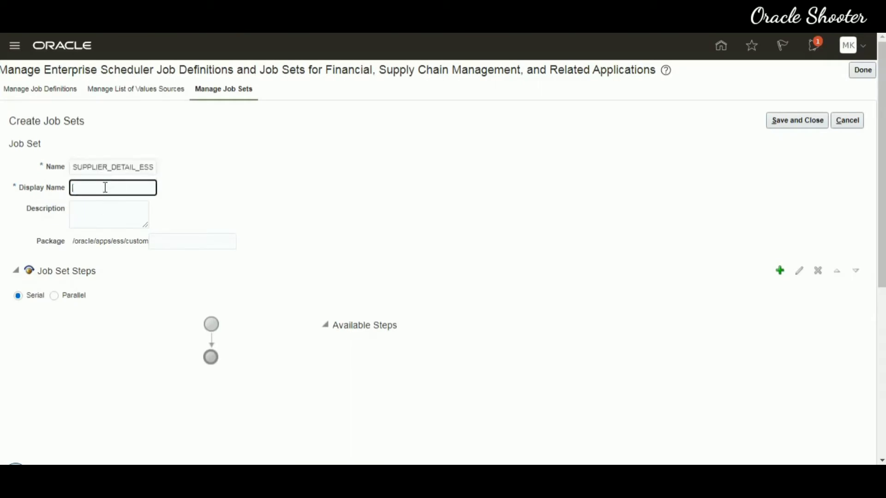
key(ctrl+v)
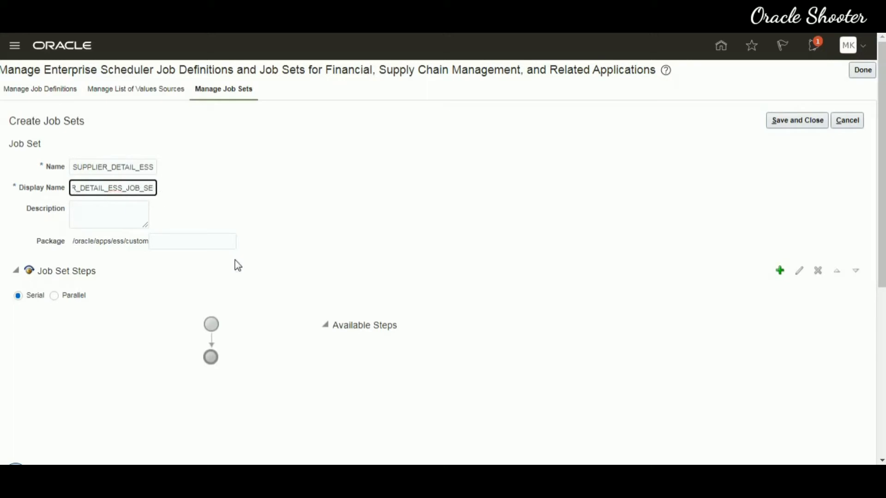
key(BackSpace)
key(BackSpace)
key(BackSpace)
key(BackSpace)
key(BackSpace)
key(BackSpace)
key(BackSpace)
key(BackSpace)
key(BackSpace)
key(BackSpace)
key(BackSpace)
key(BackSpace)
key(BackSpace)
key(BackSpace)
key(BackSpace)
key(BackSpace)
key(BackSpace)
key(BackSpace)
key(BackSpace)
key(BackSpace)
text(Su)
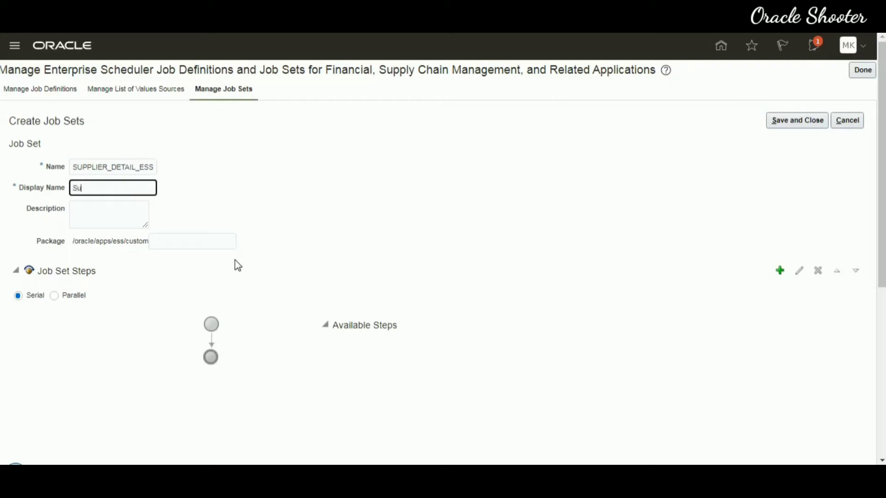
text(ppler Detail with Invoice)
- Enter "Suppler Detail" as the job set's description, reusing the beginning of the display name
click(96, 219)
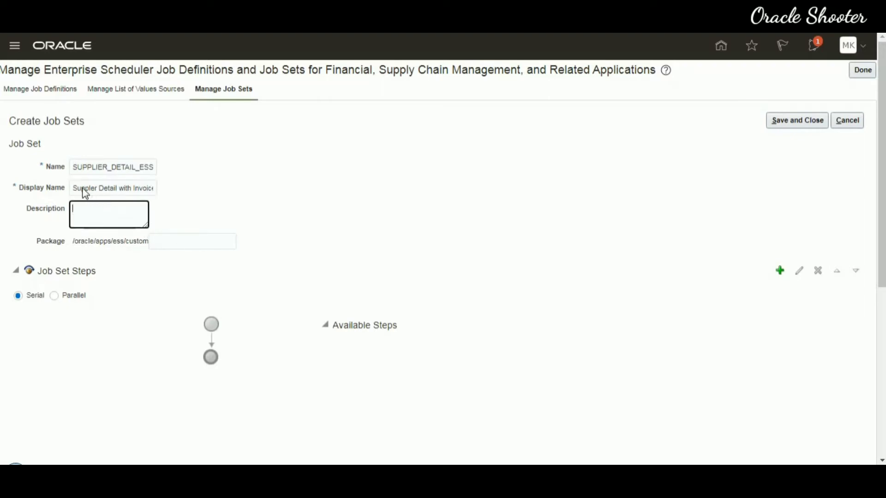
drag(73, 188, 168, 192)
key(ctrl+c)
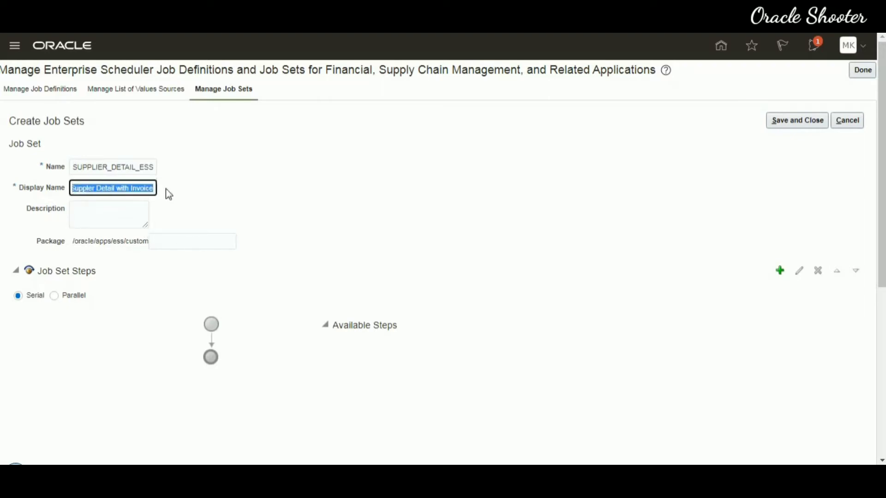
click(96, 213)
key(ctrl+v)
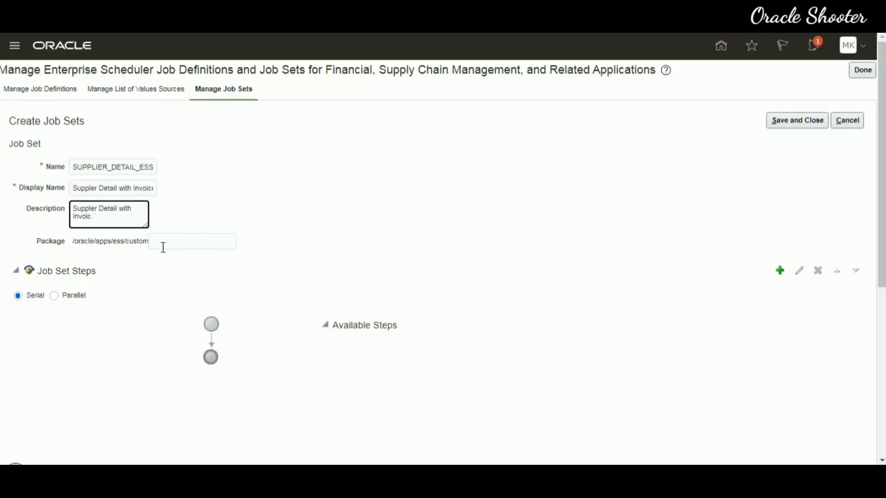
key(BackSpace)
key(BackSpace)
key(BackSpace)
key(BackSpace)
key(BackSpace)
key(BackSpace)
key(BackSpace)
key(BackSpace)
key(BackSpace)
key(BackSpace)
key(BackSpace)
key(BackSpace)
drag(40, 165, 68, 173)
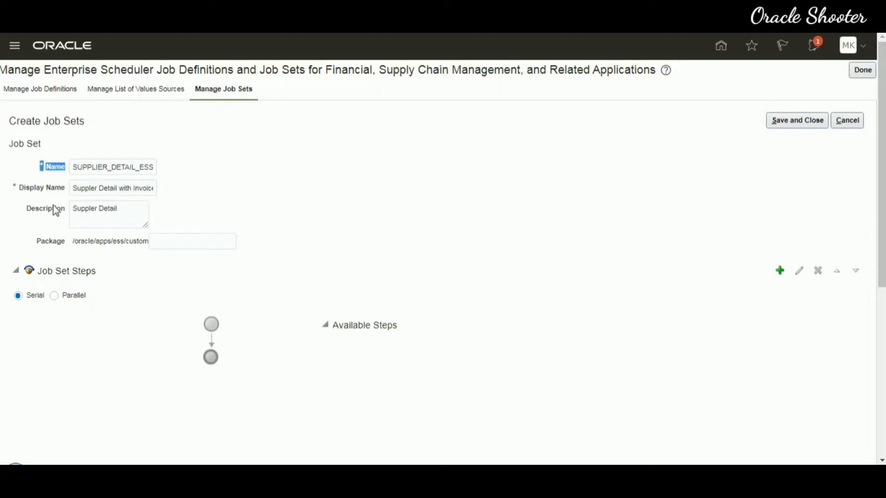
click(223, 198)
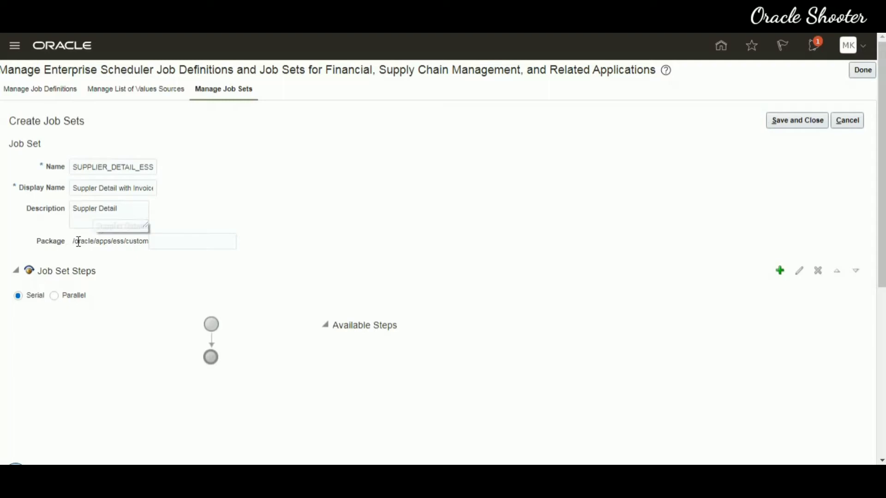
click(167, 243)
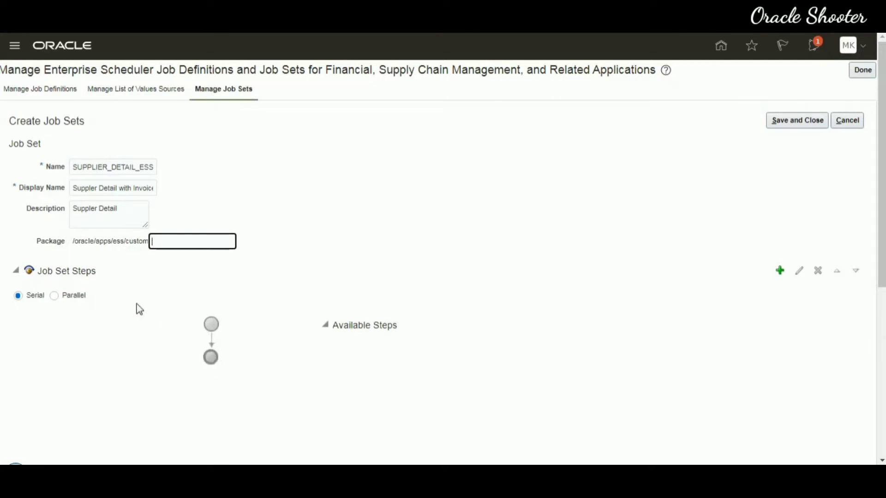
- Switch the execution mode of the job set steps to Parallel and back to Serial
click(55, 296)
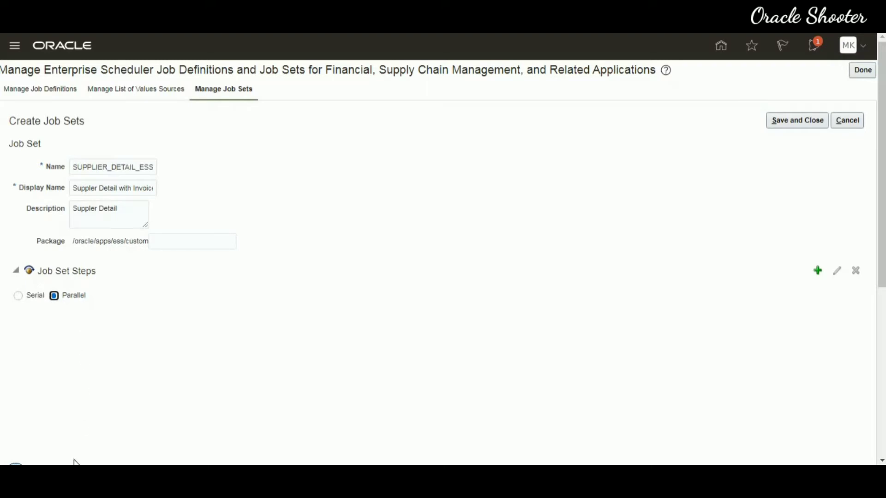
click(19, 297)
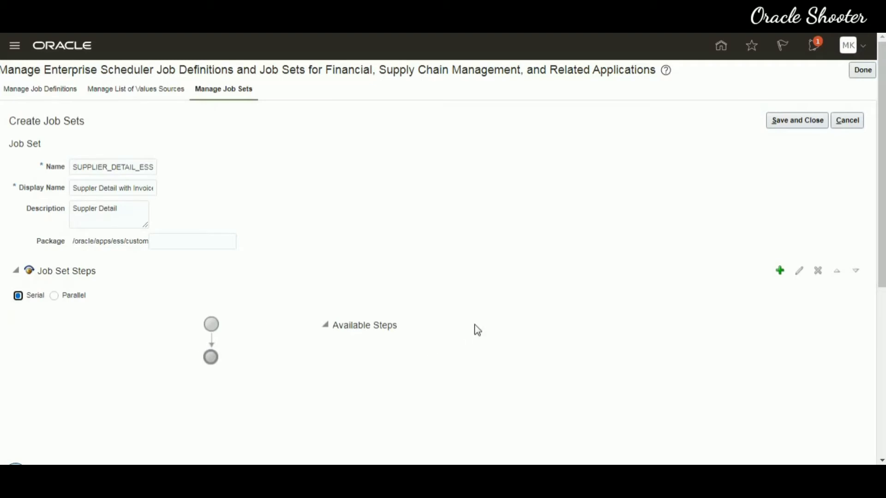
- Start a new job set step and enter Step_1 as its step ID
scroll(475, 325, down, 2)
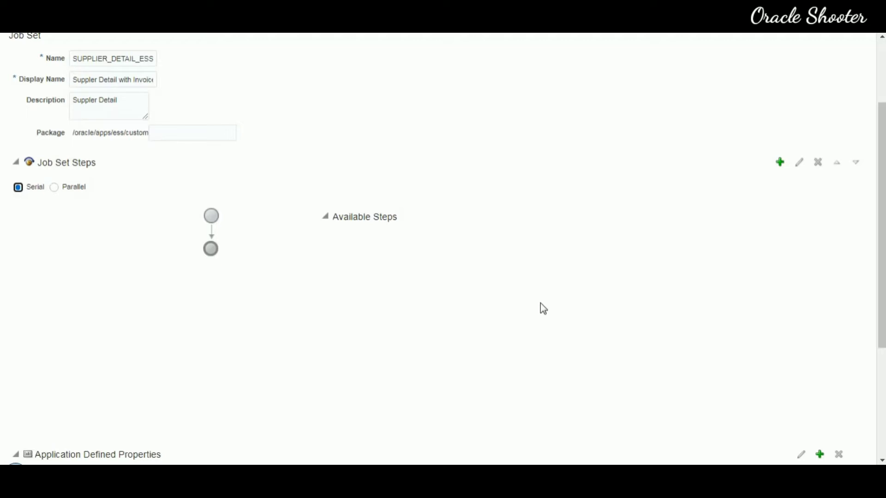
click(779, 169)
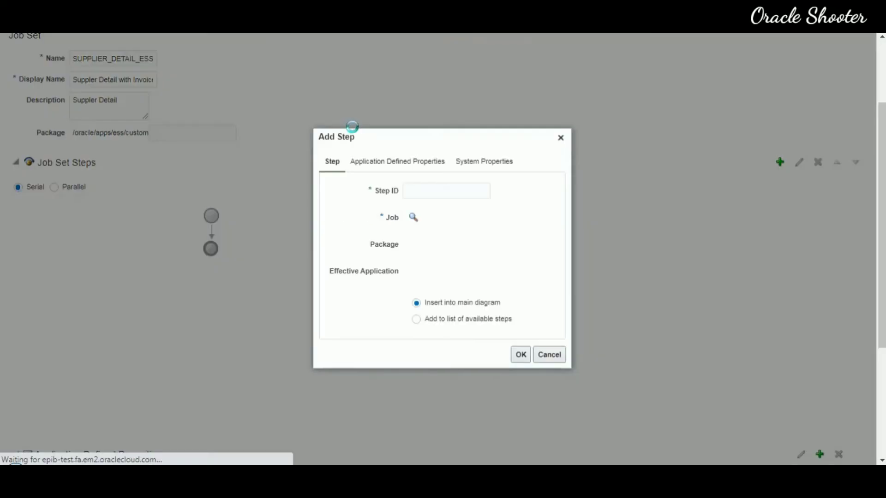
click(424, 193)
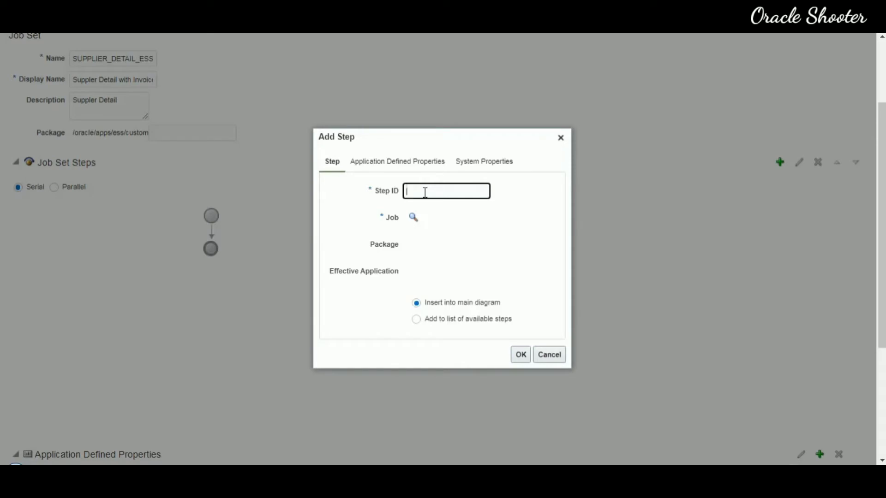
text(Step_1)
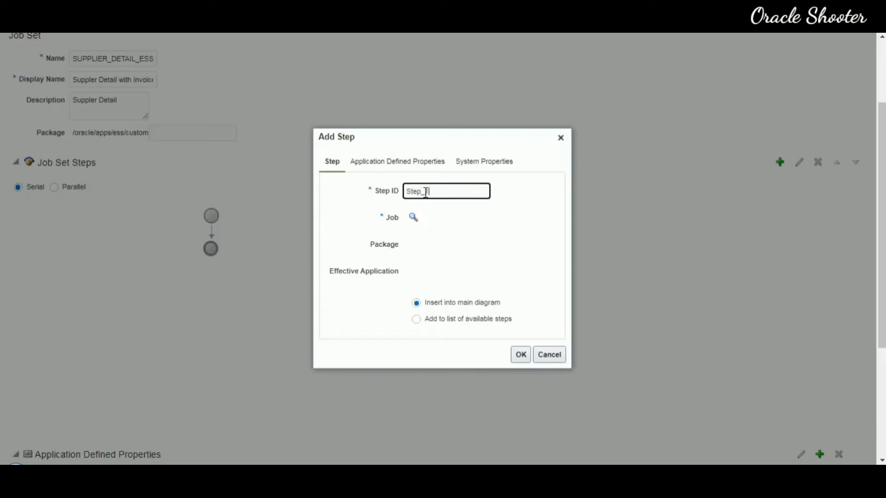
- Copy ESS_JOB_1_FOR_SUPPLIER from the "new 2" file in the text editor into the name field of the step's job search
click(413, 218)
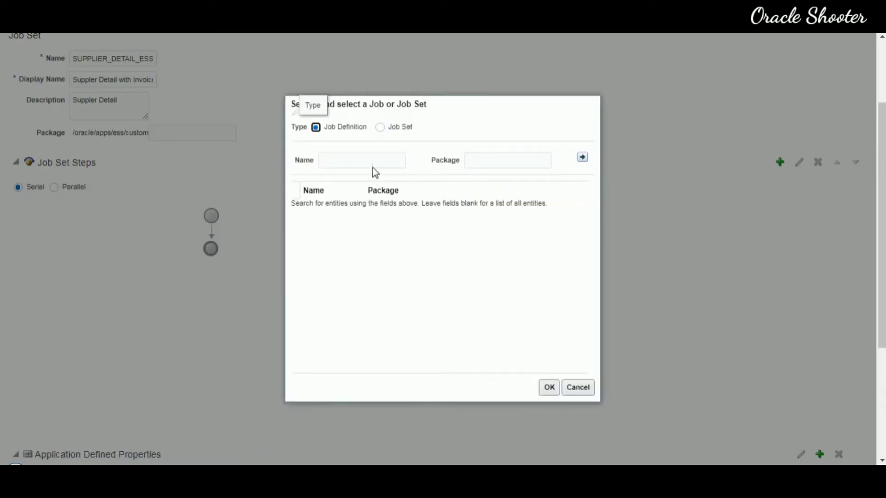
click(369, 160)
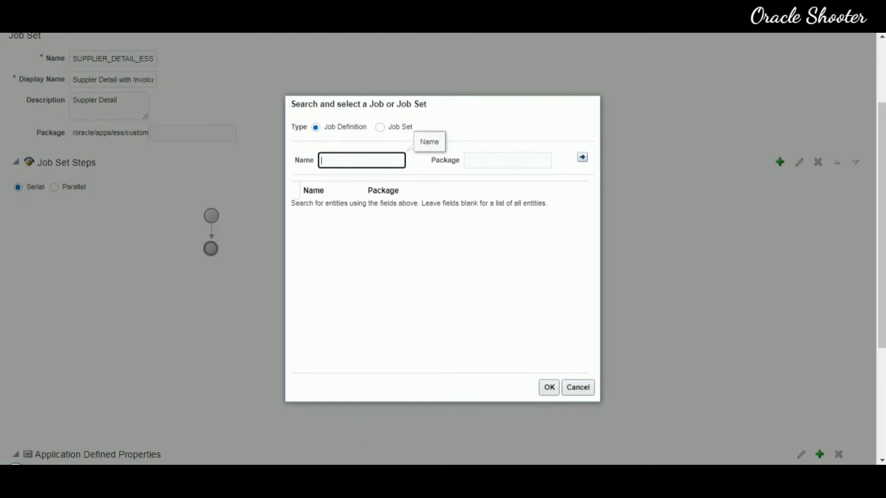
click(375, 460)
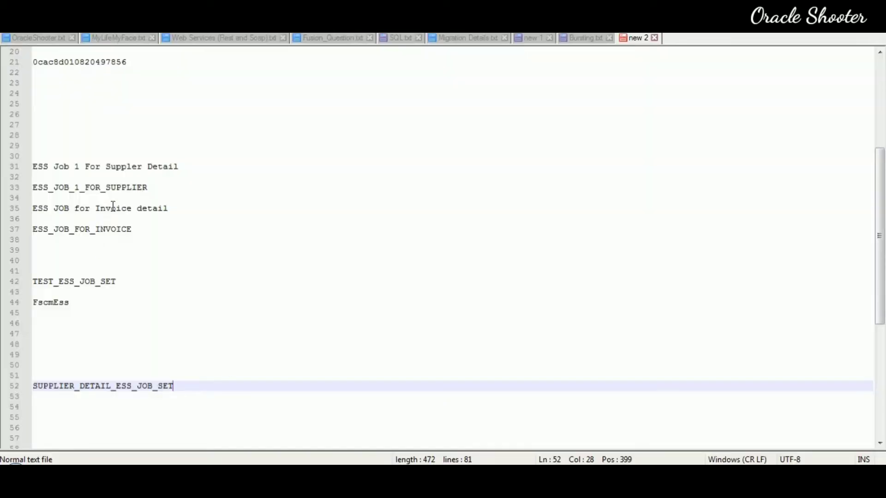
drag(149, 189, 32, 188)
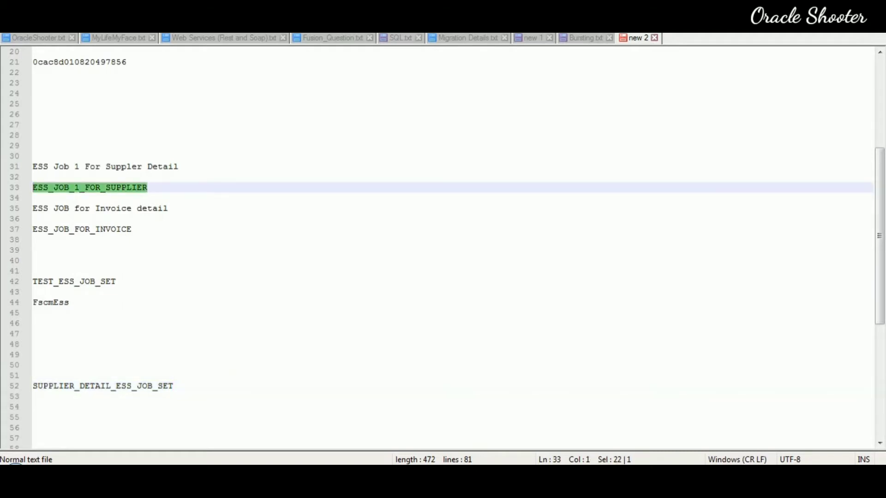
key(ctrl+c)
key(alt+Tab)
click(349, 161)
key(ctrl+v)
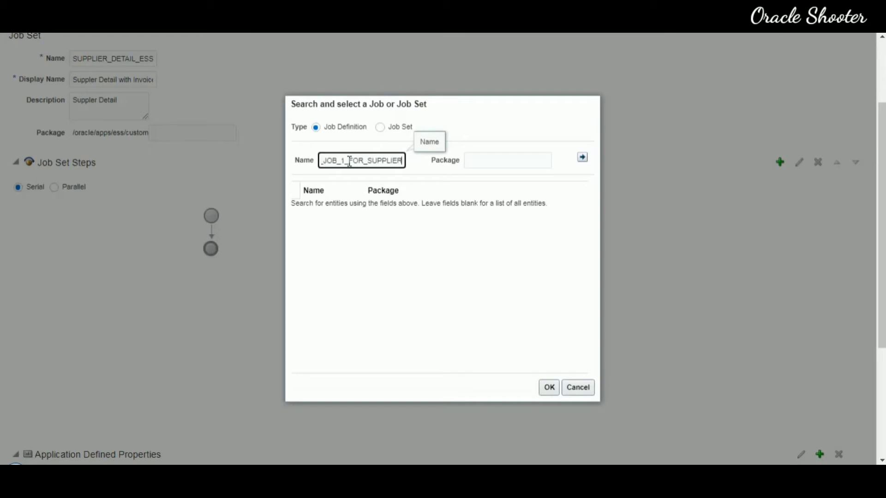
- Search for the supplier job definition and assign it as the job of Step_1
click(582, 158)
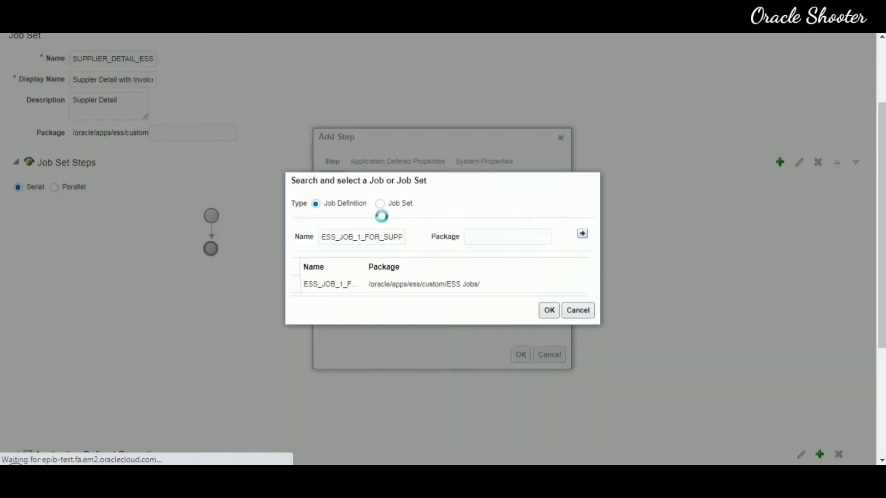
click(341, 291)
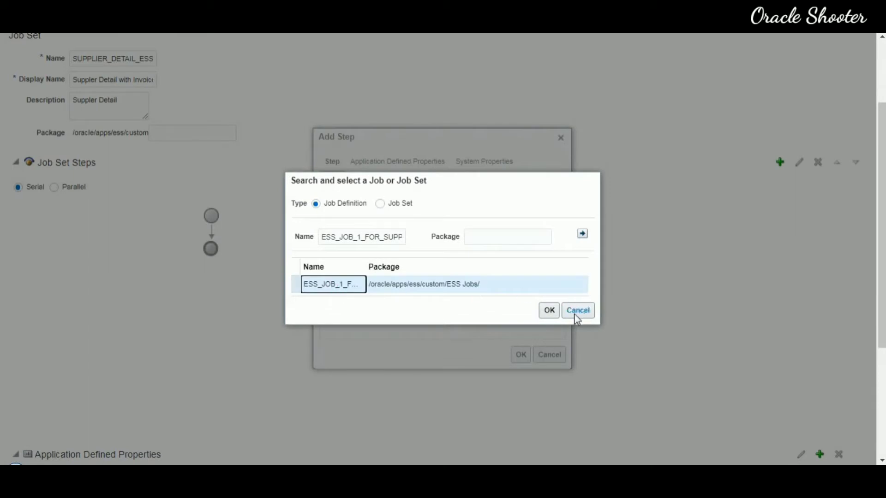
click(549, 310)
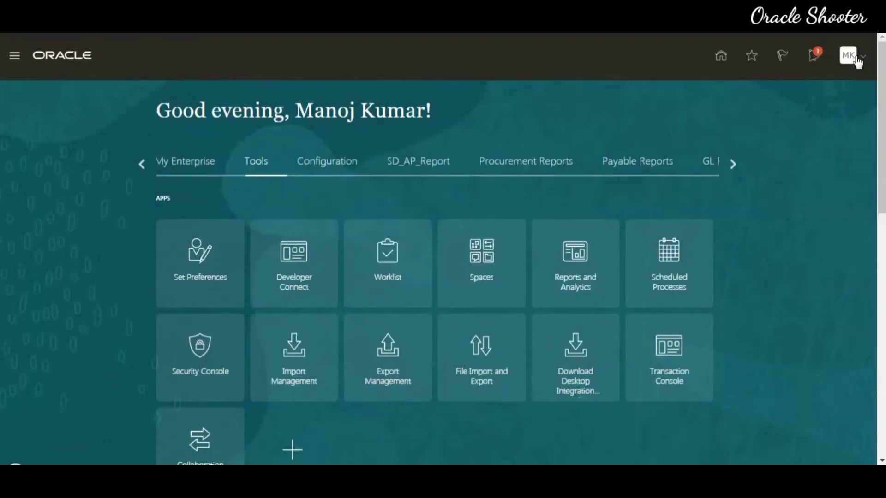
- From the home page, go to Setup and Maintenance and search for the Enterprise Scheduler task with "Manage%Ent%Sch%Job%"
click(857, 60)
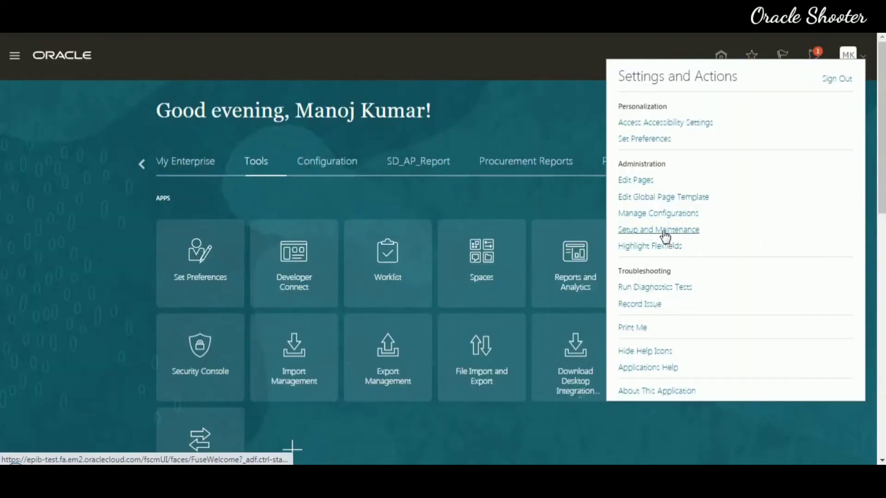
click(663, 232)
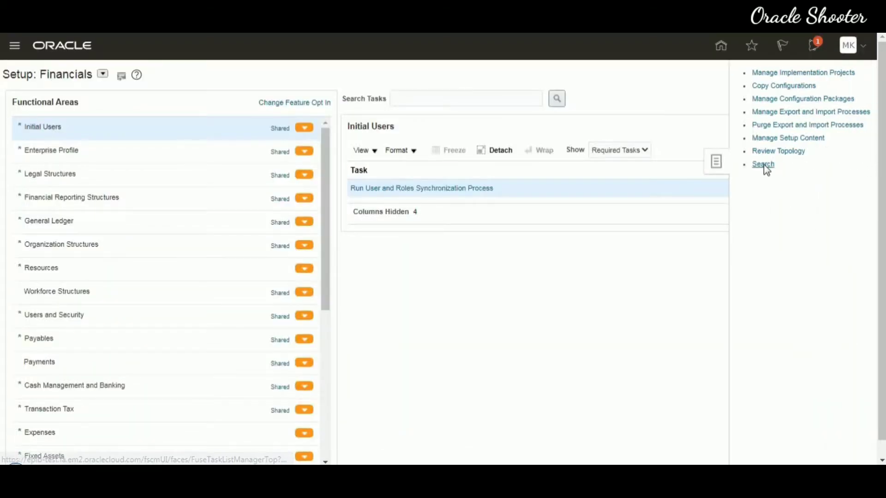
click(763, 164)
click(309, 101)
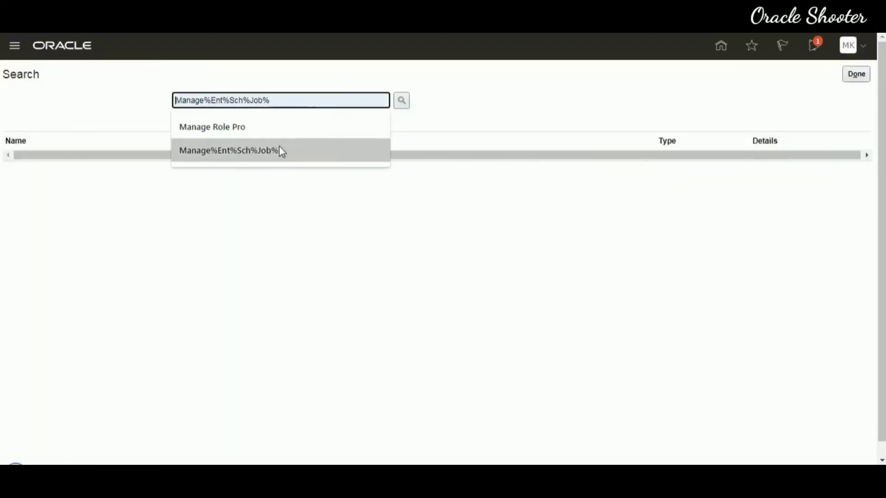
click(279, 151)
click(397, 106)
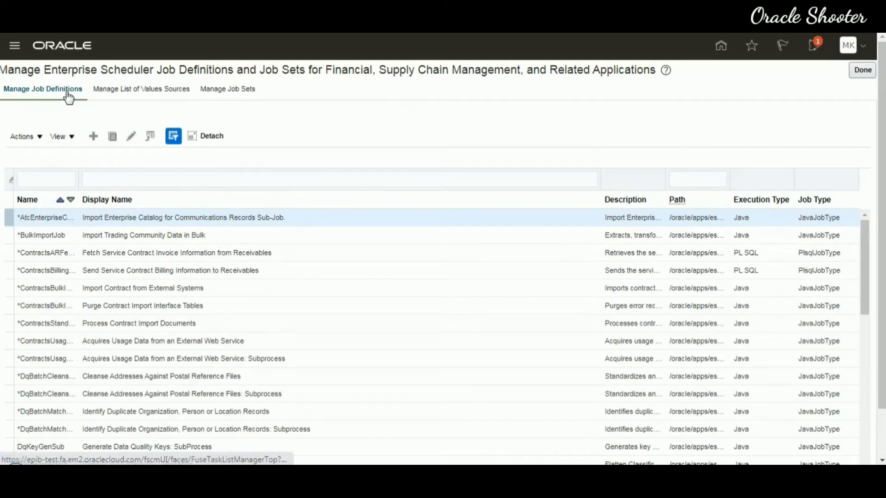
- Filter the job definitions by name ESS_JOB_1_FOR_SUPPLIER and open the matching definition to examine its name and settings
click(45, 180)
key(ctrl+v)
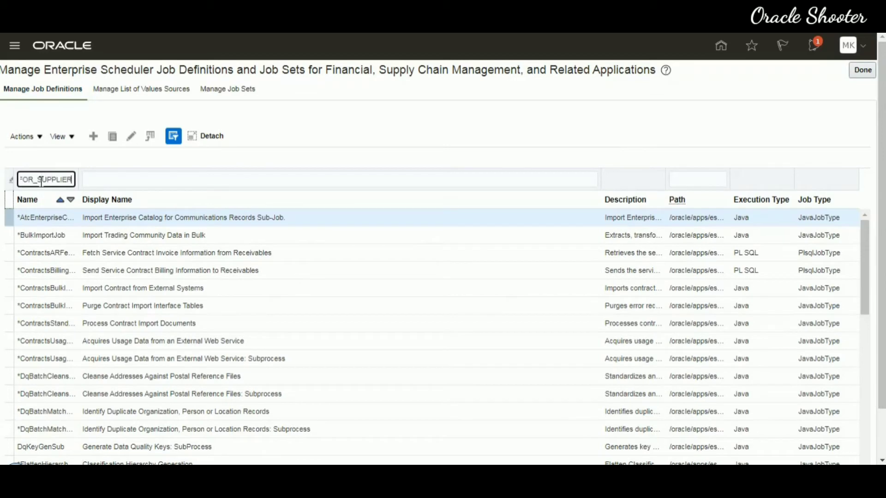
key(Return)
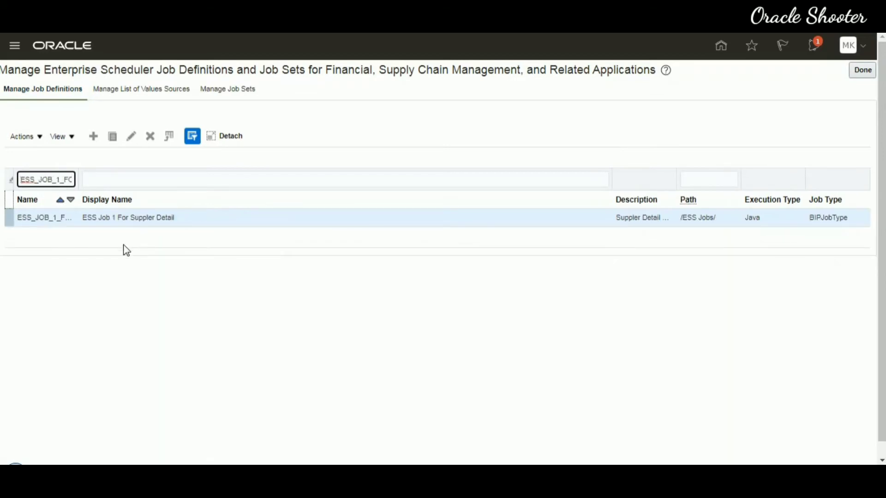
click(40, 221)
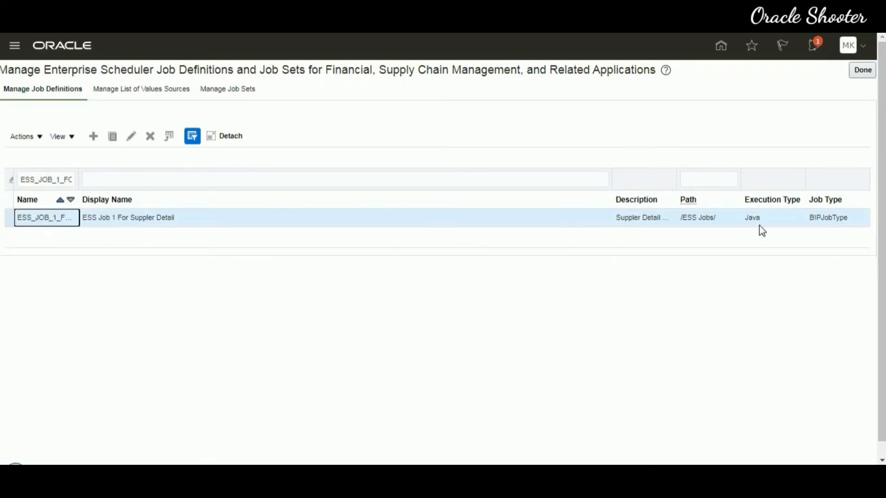
click(131, 138)
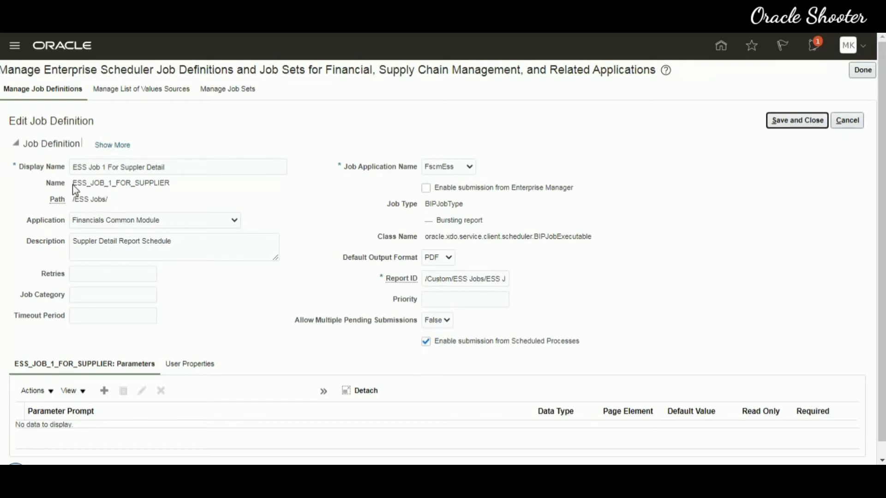
drag(73, 185, 178, 184)
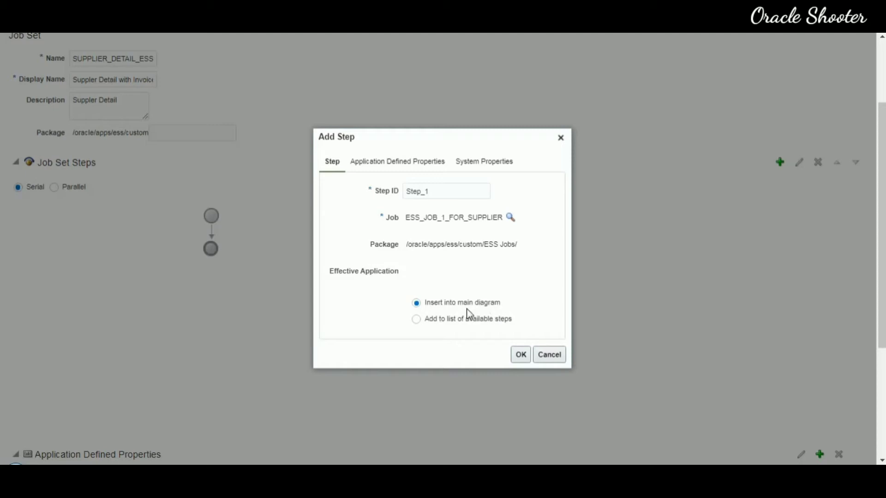
- Back in the Add Step dialog, insert Step_1 into the main diagram
click(521, 355)
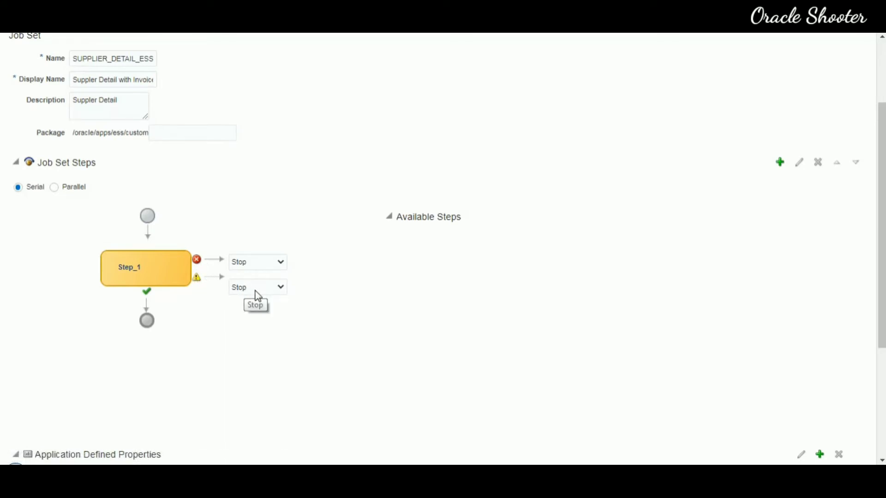
- Edit Step_1 to move it from the main diagram to the list of available steps, with Stop for all three outcomes
click(153, 269)
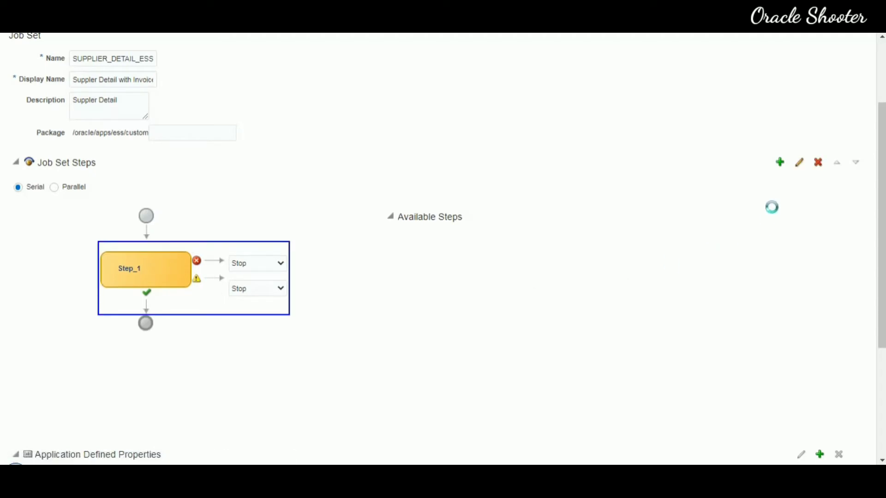
click(799, 162)
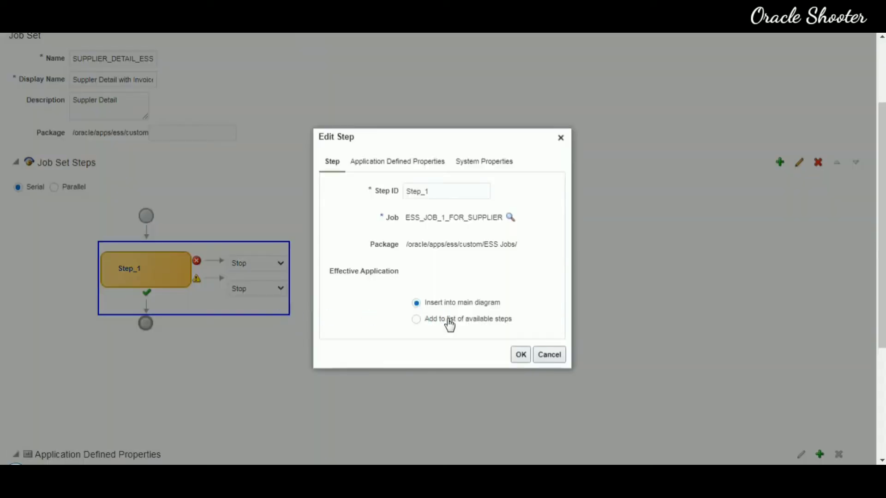
click(449, 322)
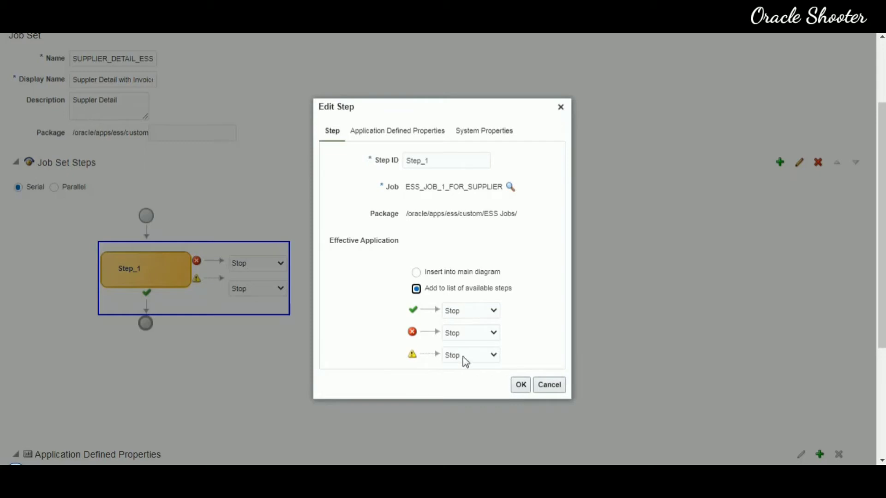
click(487, 313)
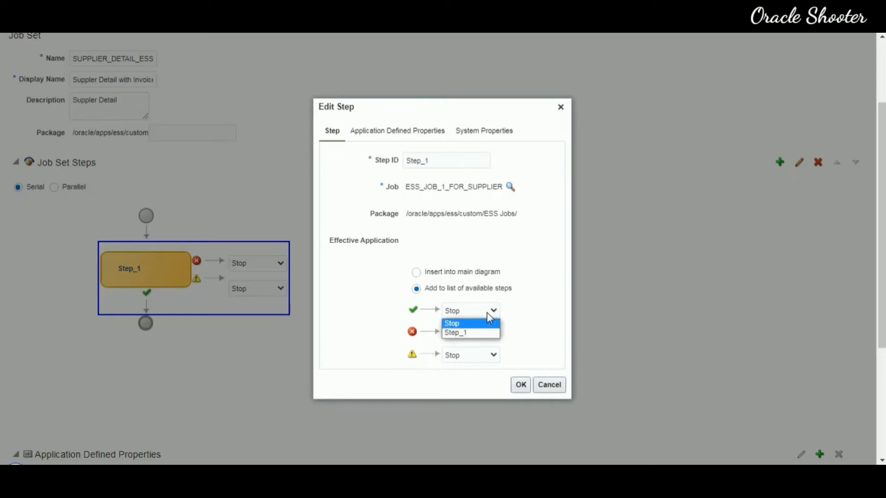
click(527, 314)
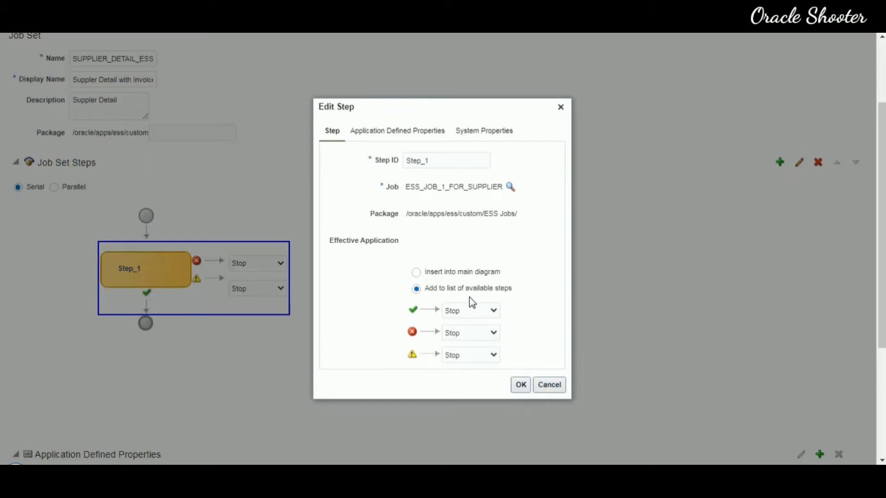
click(416, 273)
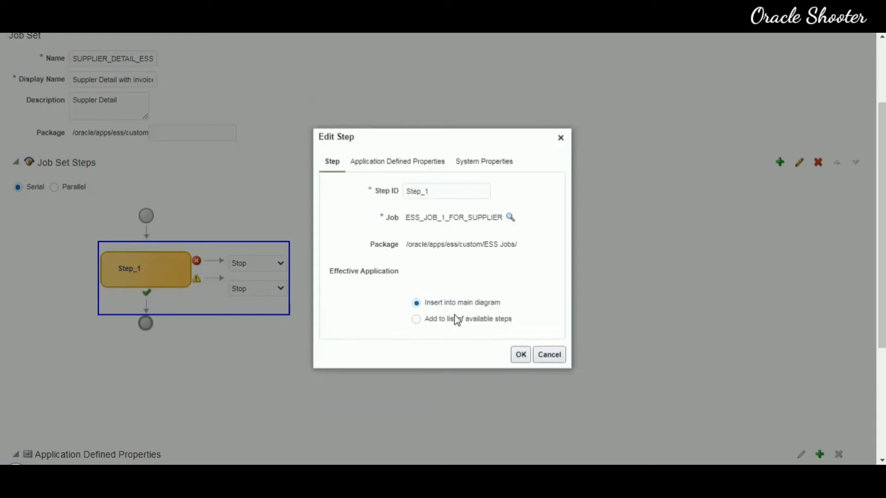
click(417, 320)
click(522, 356)
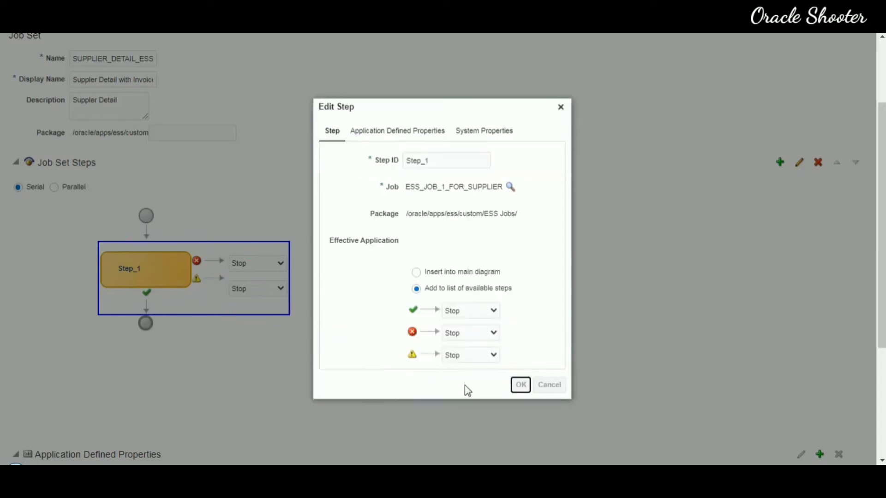
click(520, 385)
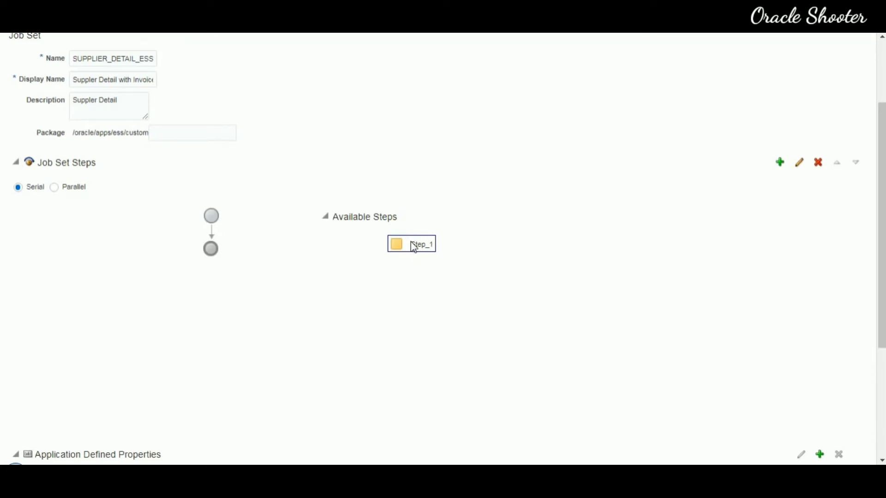
- Edit Step_1 again to put it back into the main diagram
click(802, 170)
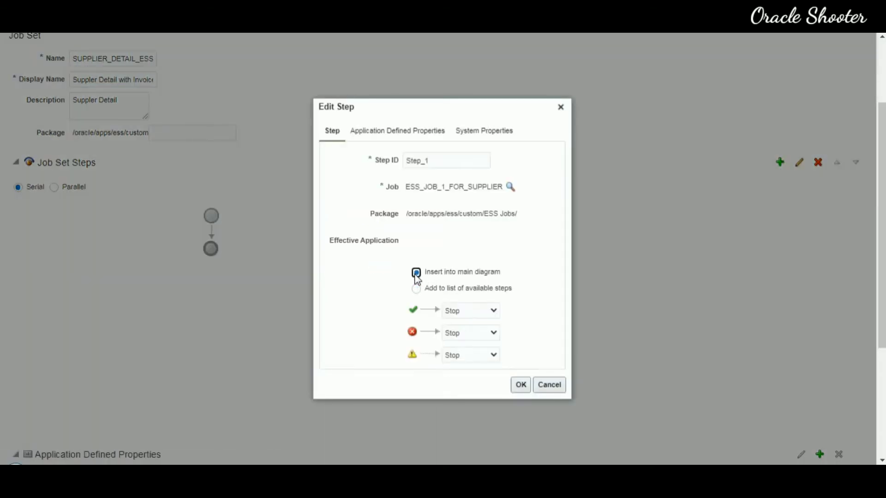
click(416, 273)
click(521, 356)
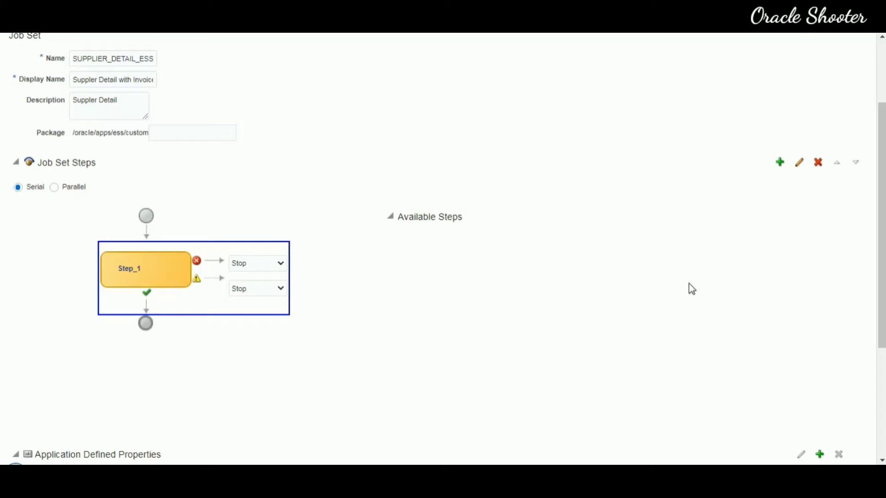
- Start adding Step_2 to the job set, open its job search, and copy the name ESS_JOB_FOR_INVOICE from the text notes
click(780, 162)
click(441, 194)
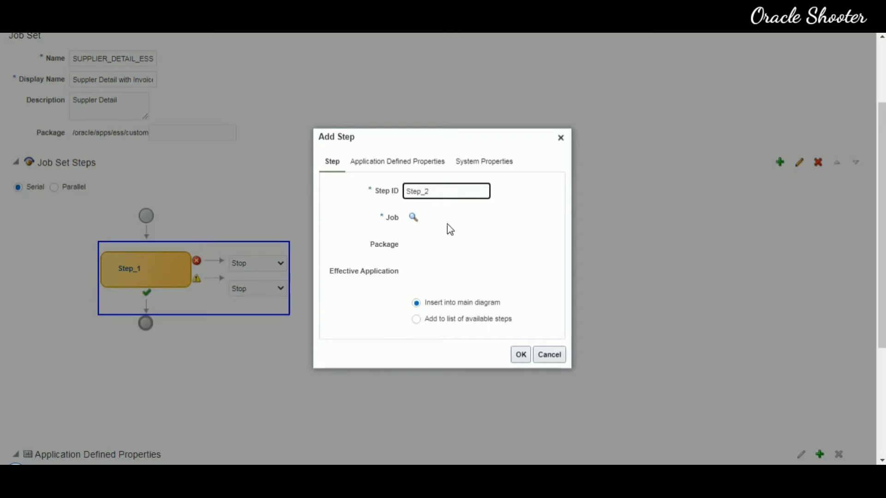
click(414, 219)
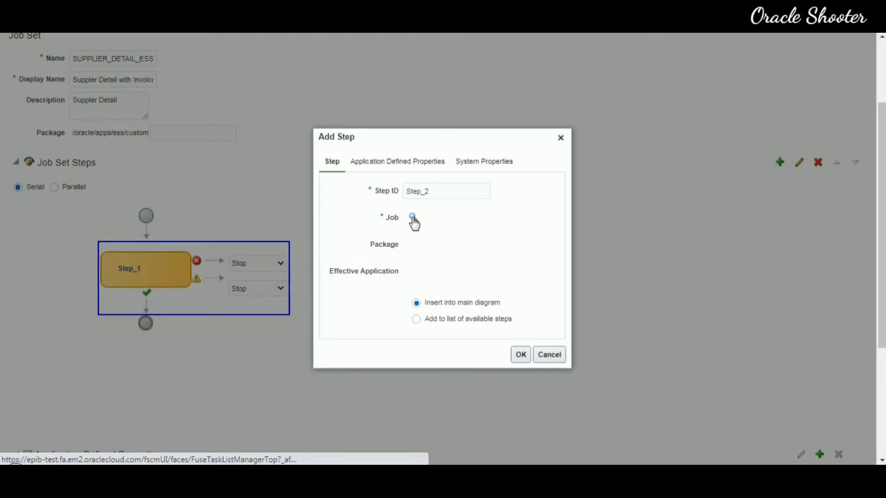
key(alt+Tab)
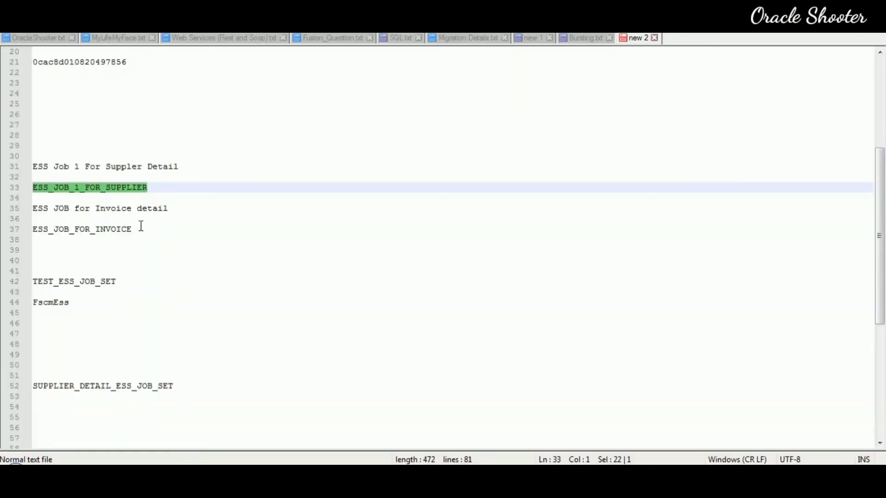
double_click(110, 224)
key(ctrl+c)
key(alt+Tab)
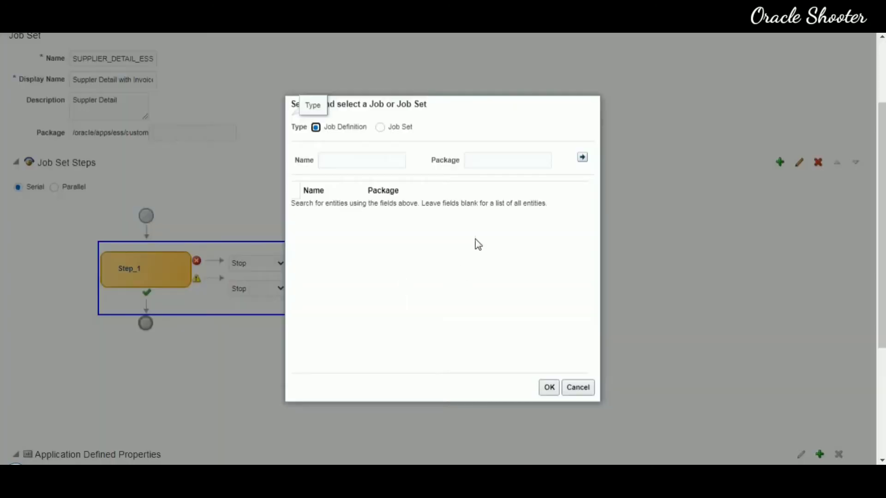
- Find the job definition ESS_JOB_FOR_INVOICE, assign it to Step_2, and insert the step into the main diagram
click(366, 160)
key(ctrl+v)
key(Return)
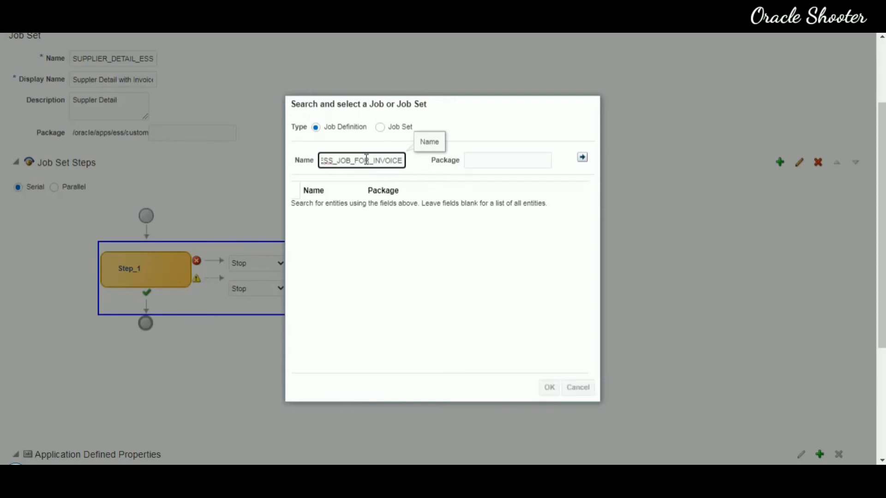
click(583, 158)
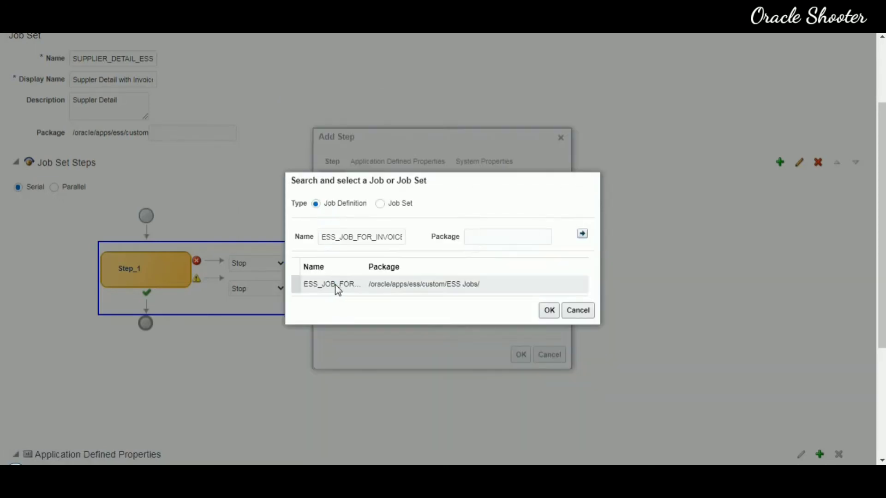
click(337, 284)
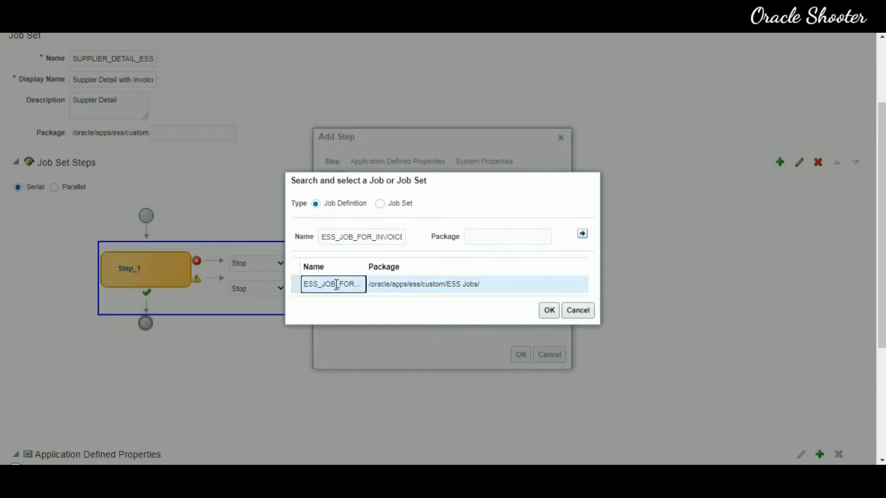
click(549, 312)
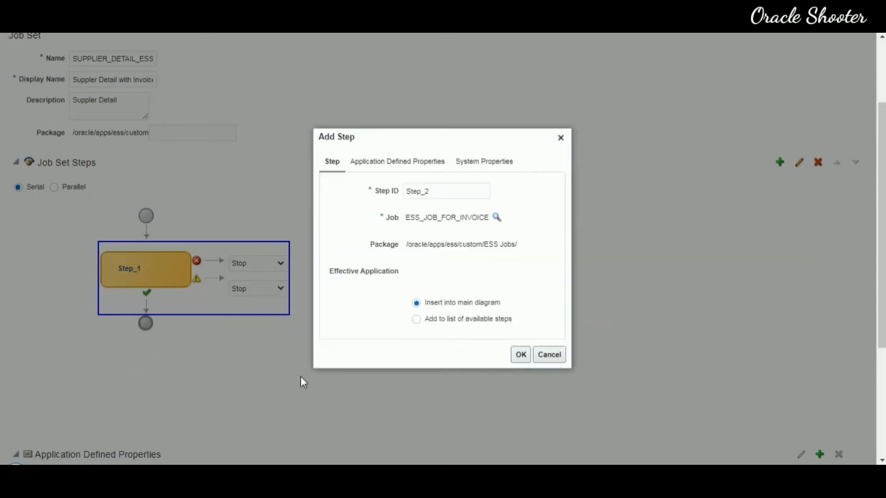
click(520, 355)
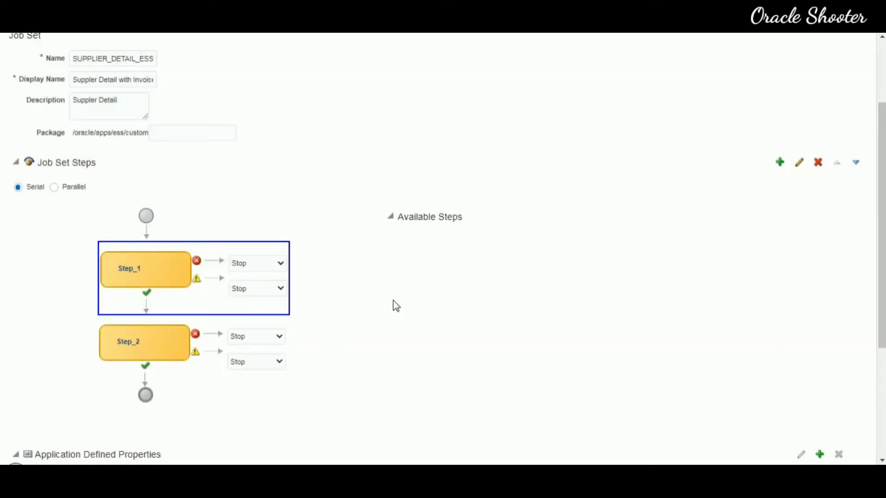
- Try Step_2 as the error outcome of Step_1 in the serial diagram, and set that outcome back to Stop
scroll(393, 300, down, 4)
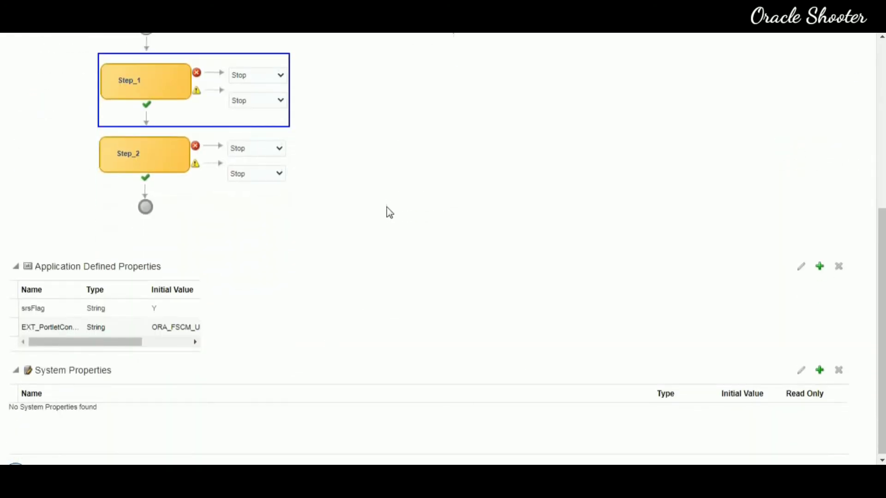
scroll(390, 213, up, 5)
scroll(222, 330, down, 1)
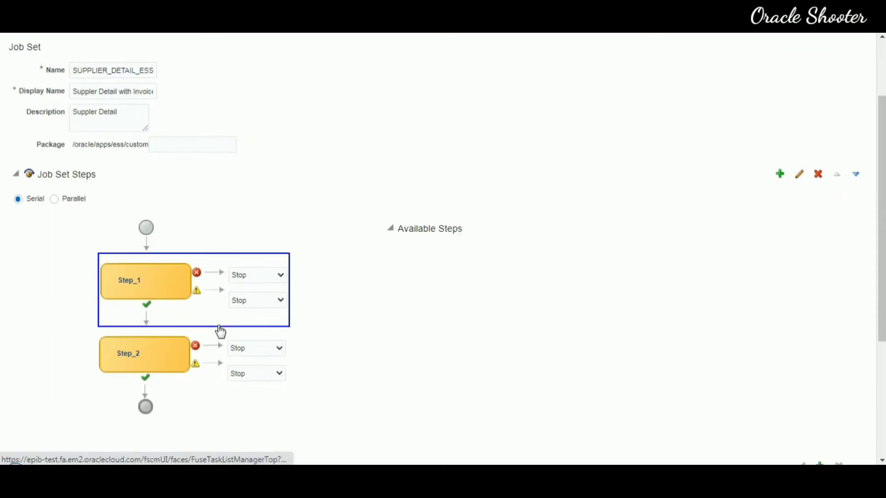
scroll(220, 331, down, 2)
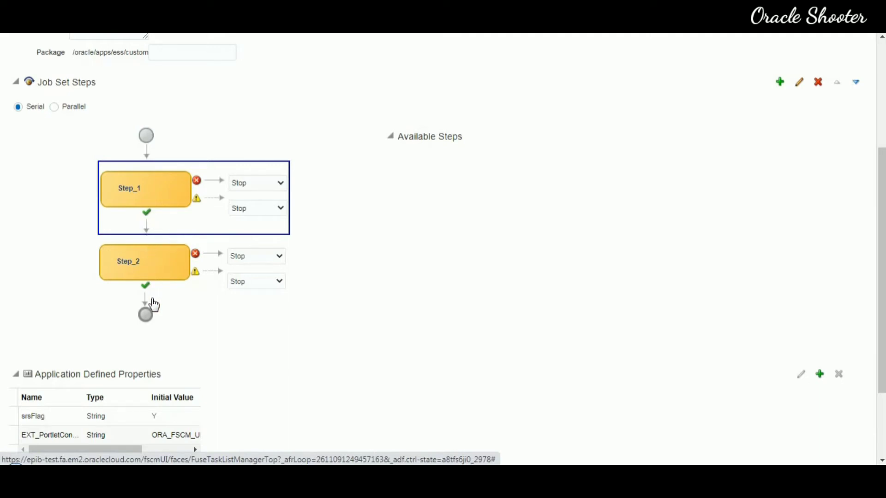
scroll(500, 241, down, 3)
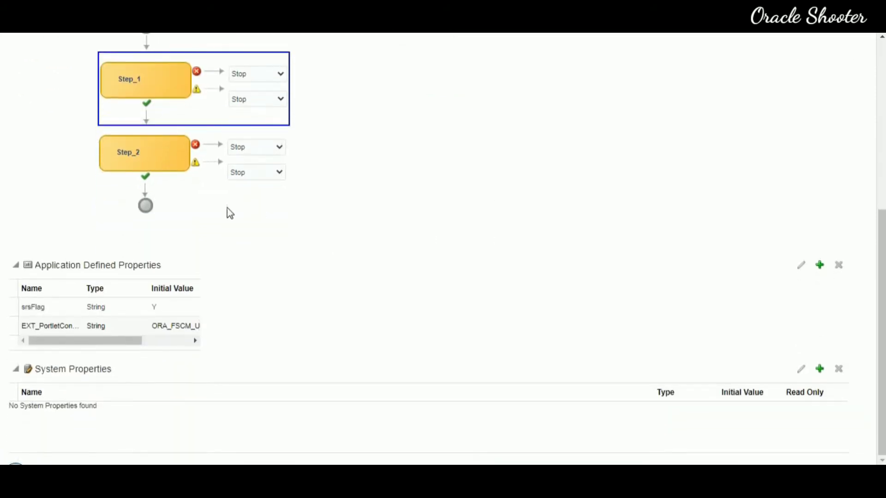
scroll(230, 213, up, 3)
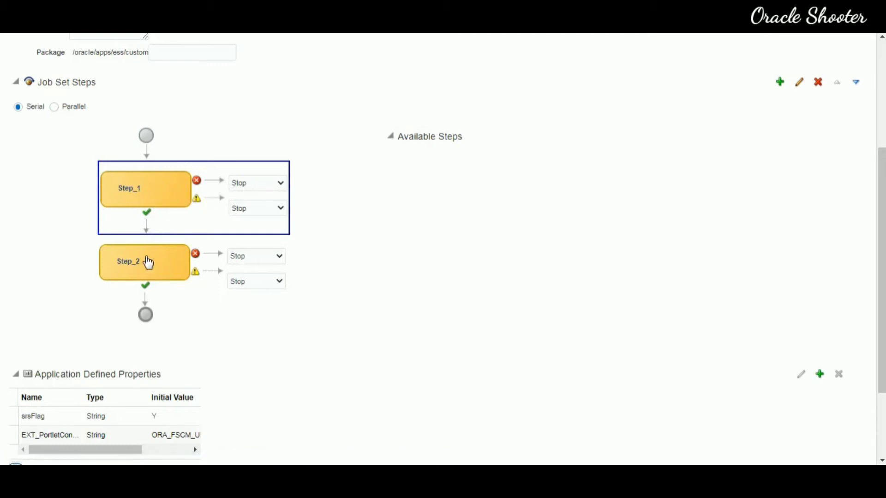
click(280, 184)
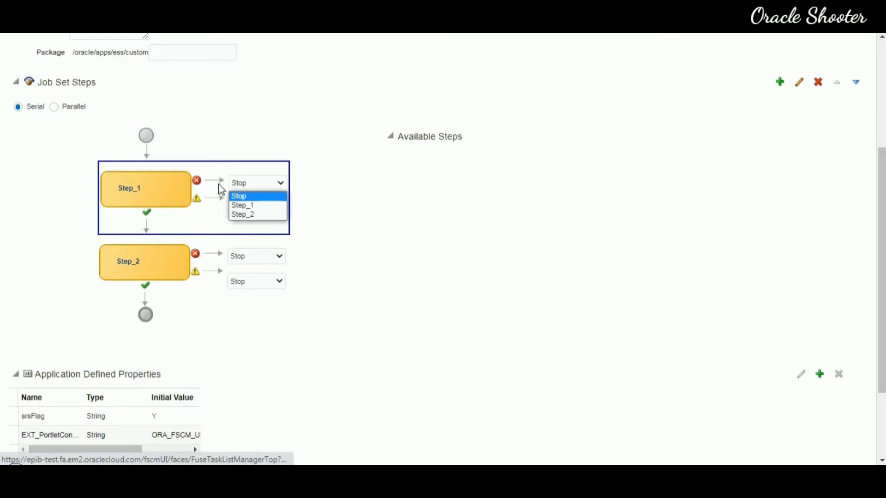
click(253, 215)
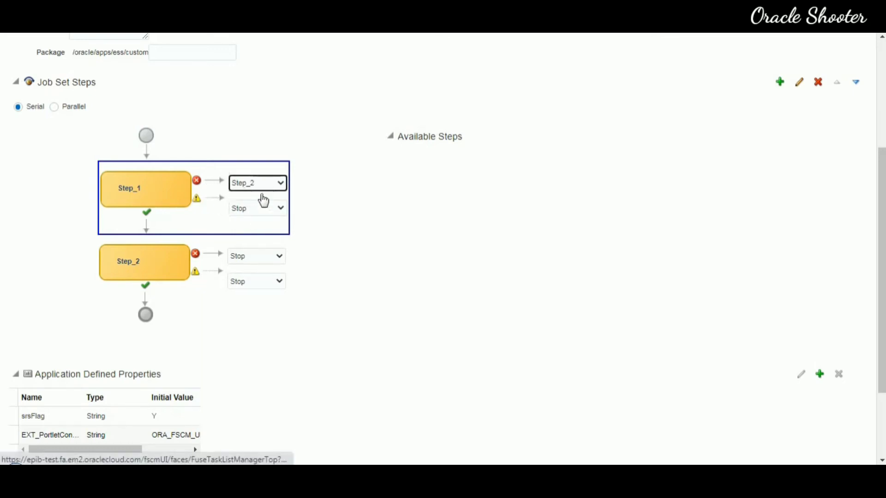
click(276, 185)
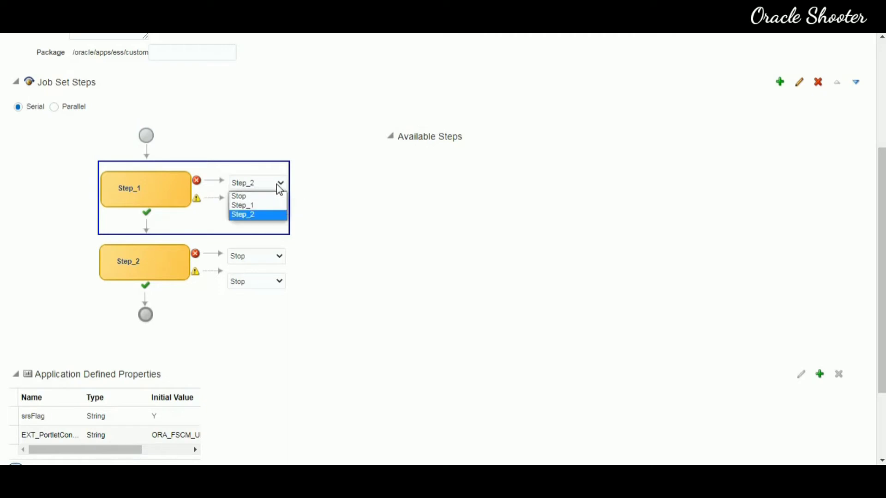
click(257, 199)
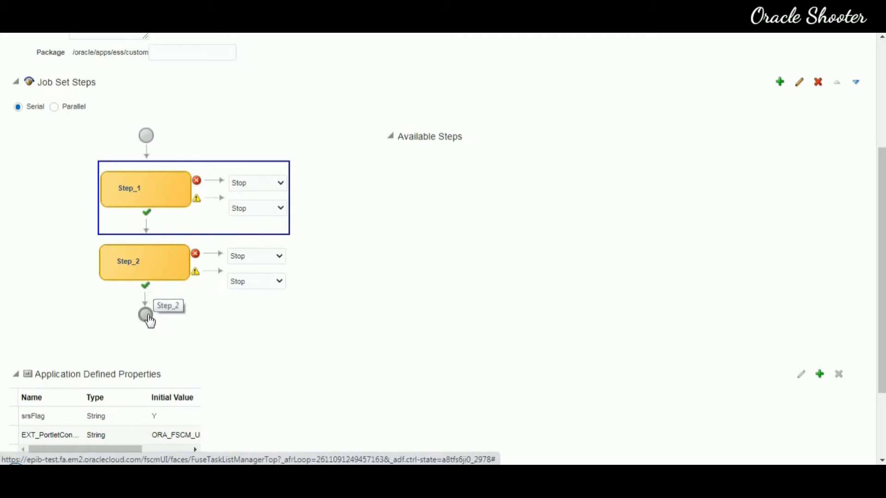
- Start adding a system property to the job set, choosing SYS_effectiveApplication as its name
scroll(285, 321, down, 3)
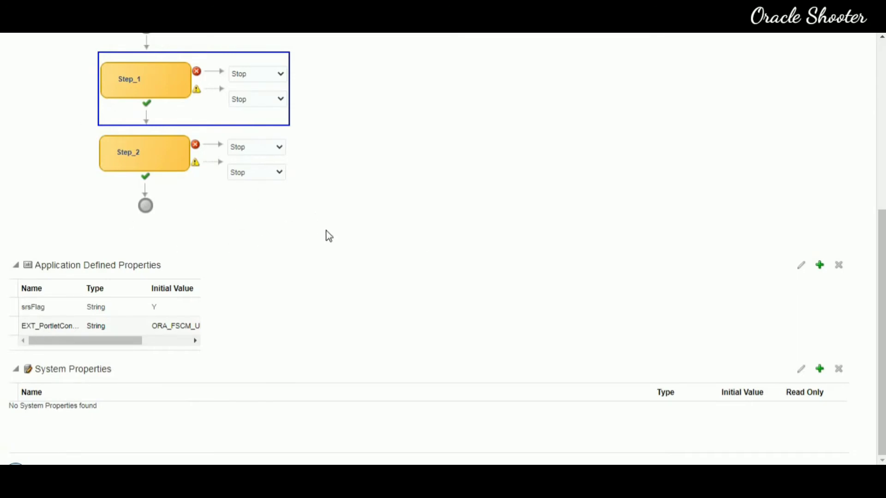
scroll(224, 262, up, 5)
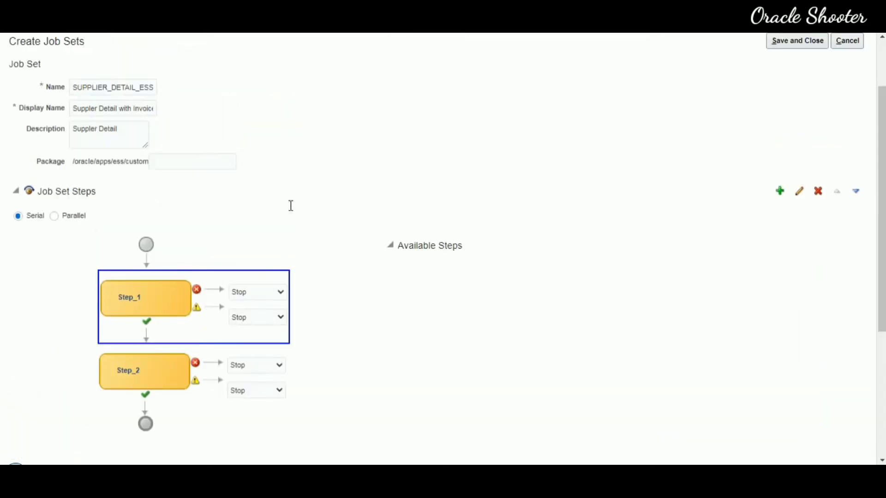
scroll(358, 335, down, 5)
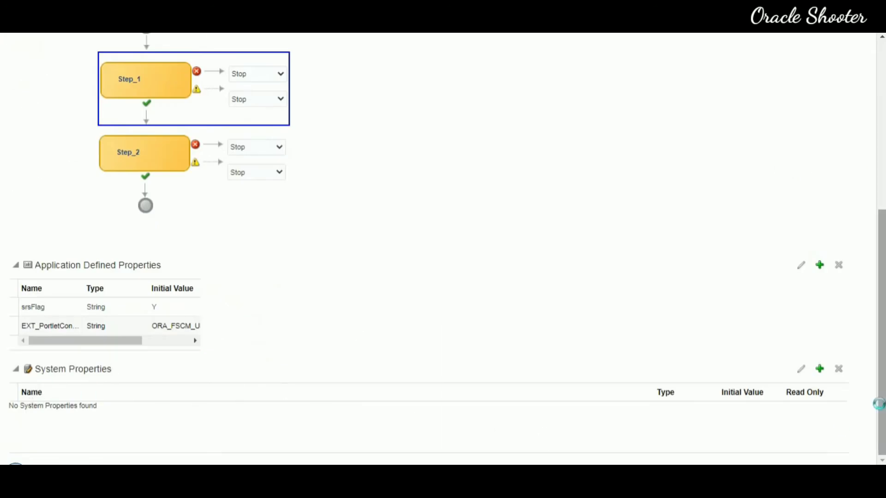
click(821, 372)
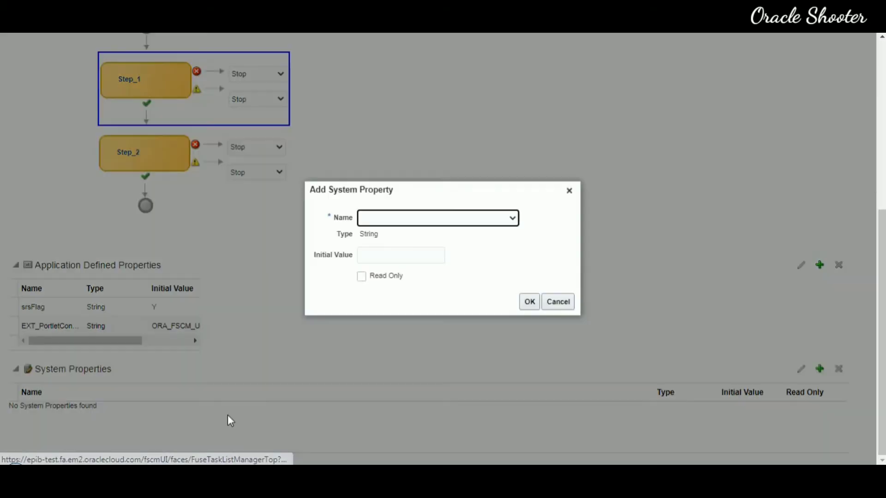
click(513, 218)
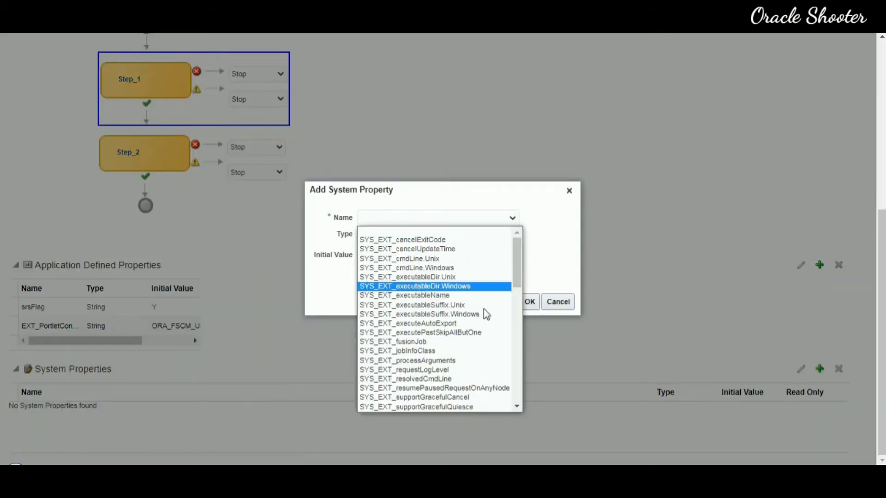
drag(518, 272, 523, 314)
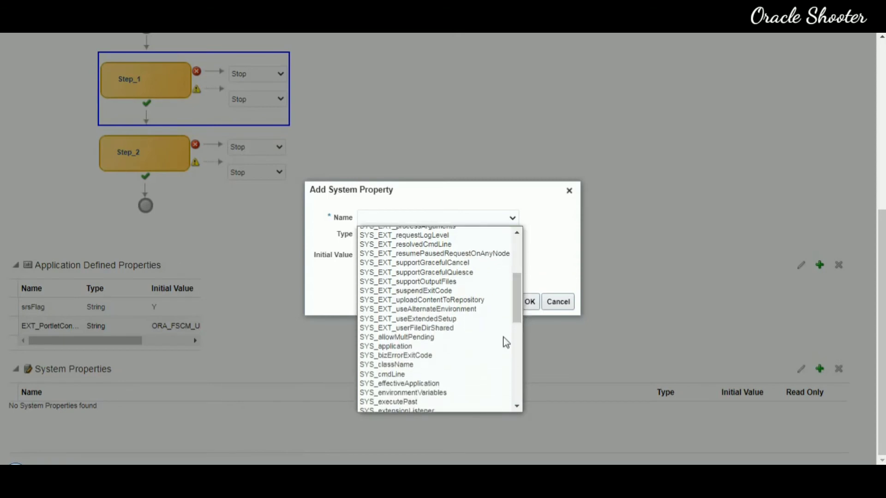
click(422, 385)
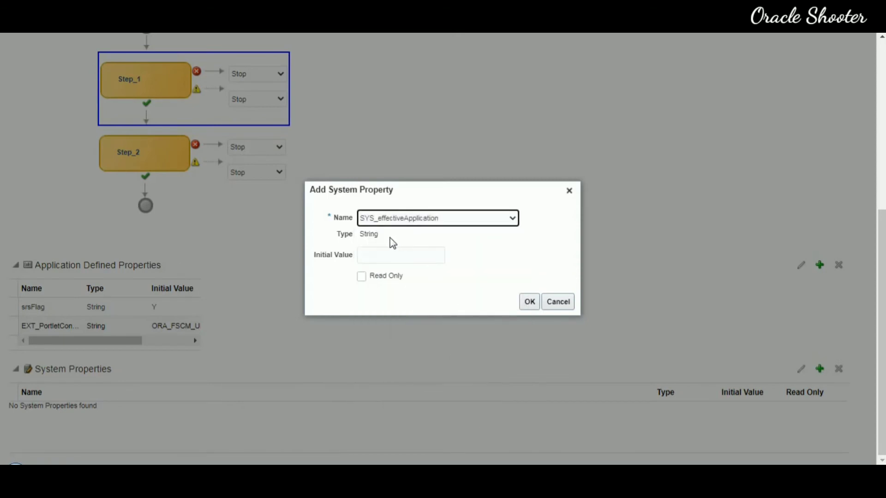
click(409, 258)
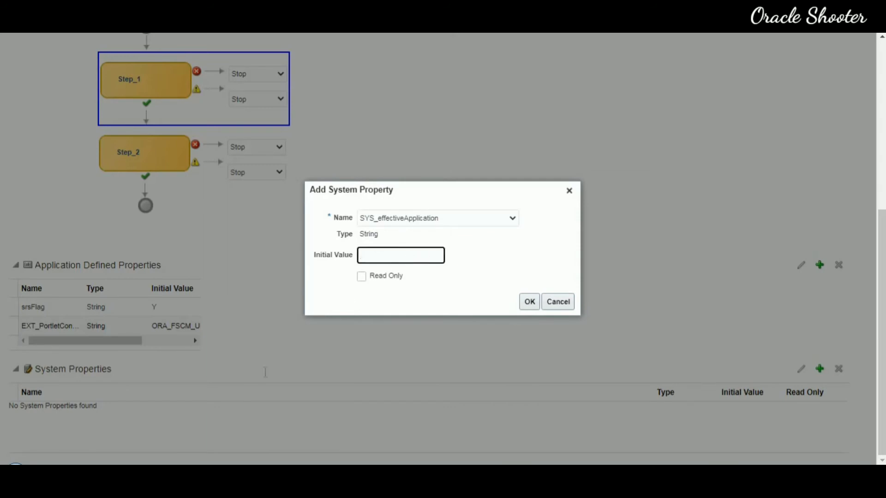
- Check the supplier job definition's Job Application Name, and copy the value FscmEss from the text notes
key(alt+Tab)
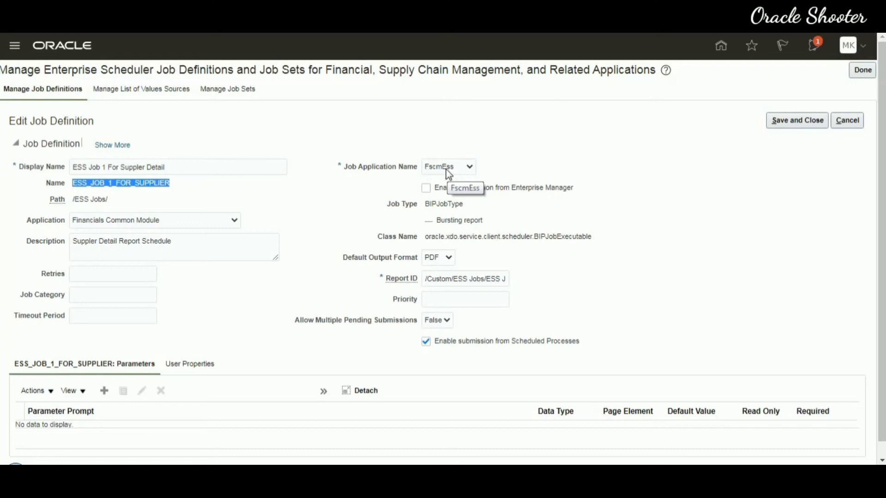
click(319, 463)
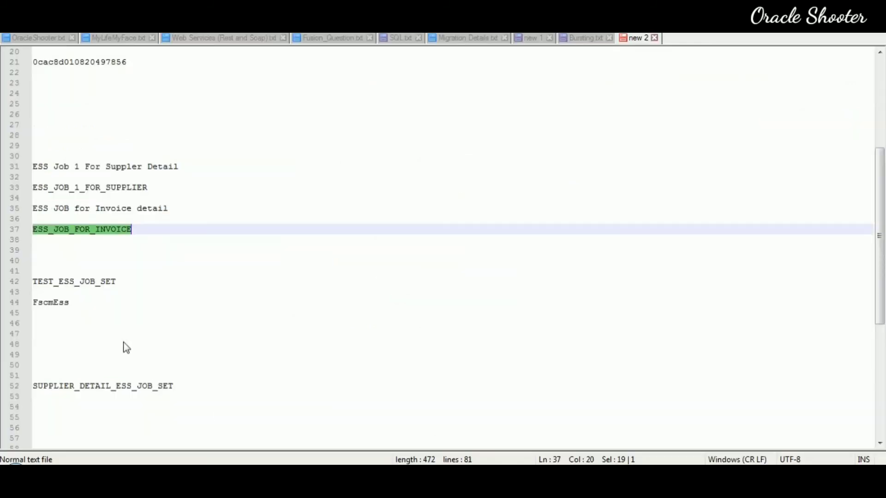
double_click(48, 303)
key(ctrl+c)
key(alt+Tab)
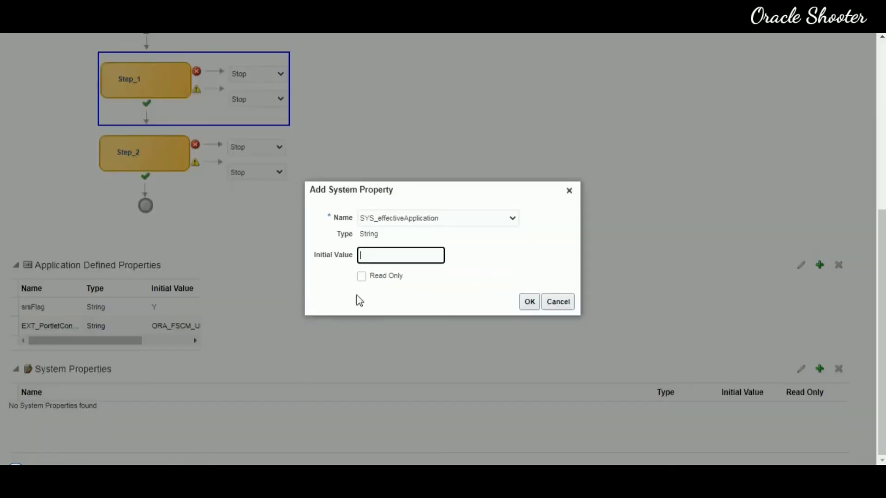
- Set the system property's initial value to FscmEss, make it read-only, and add it to the job set
key(ctrl+v)
click(364, 278)
click(363, 278)
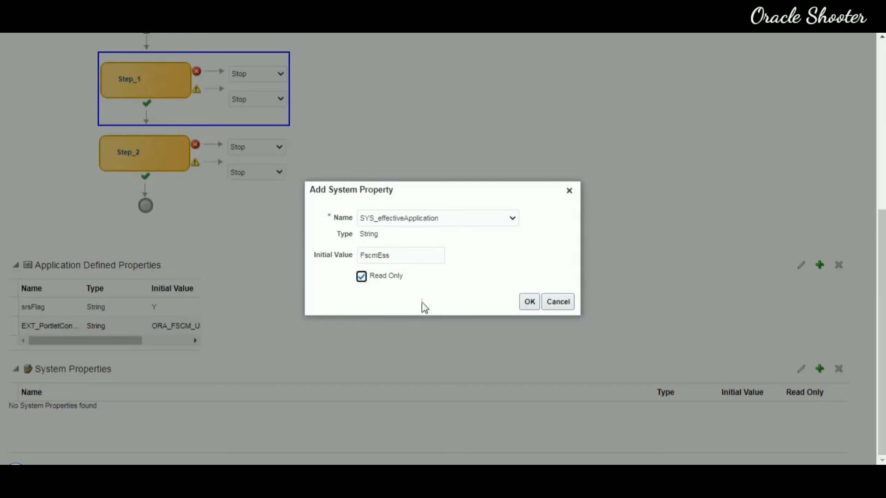
click(526, 305)
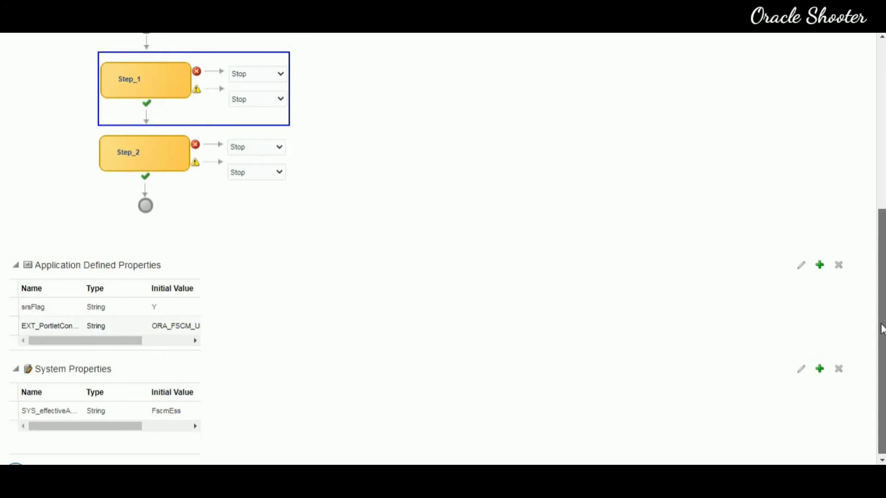
- Save and close the new supplier detail job set
drag(881, 327, 882, 168)
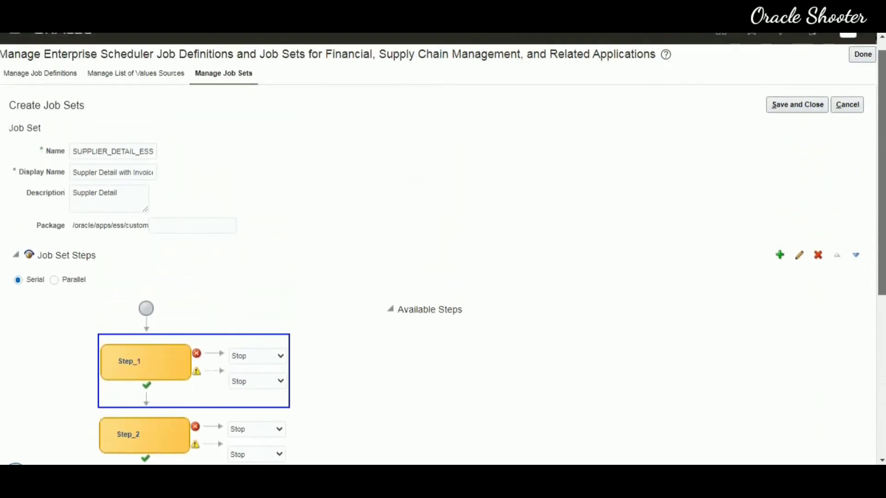
click(808, 108)
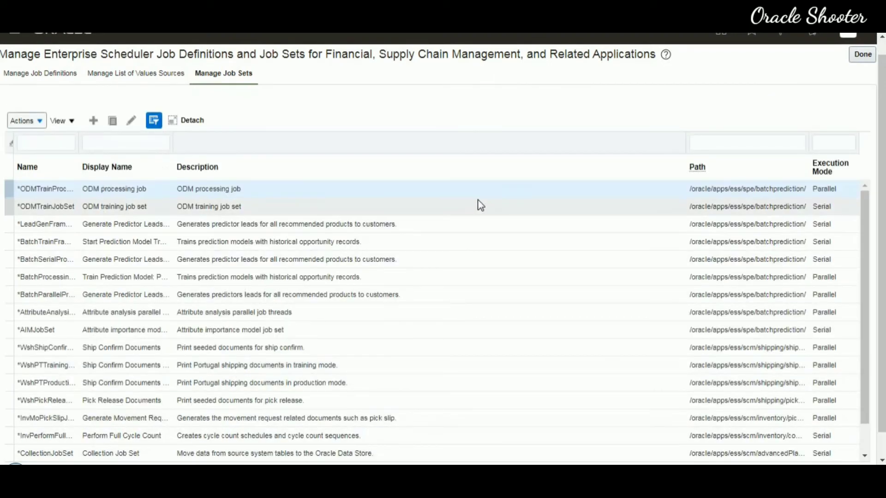
- Copy the job set name SUPPLIER_DETAIL_ESS_JOB_SET from the text notes and return to Manage Job Sets
click(386, 461)
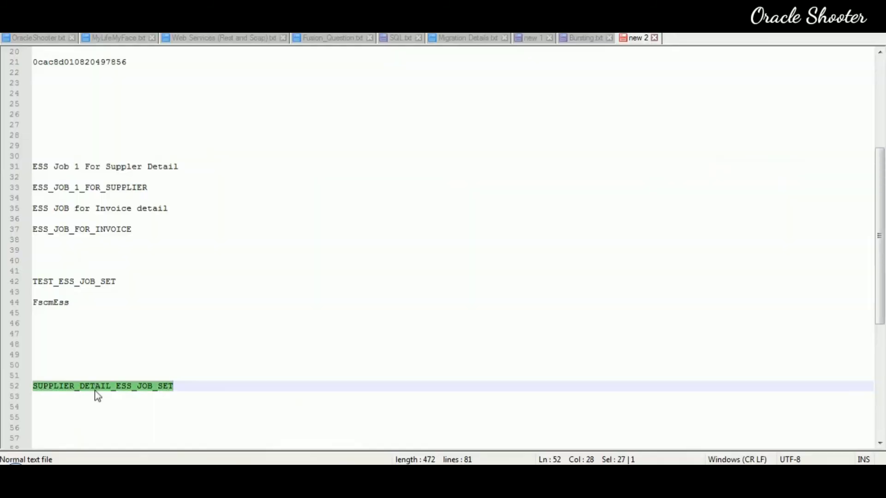
key(alt+Tab)
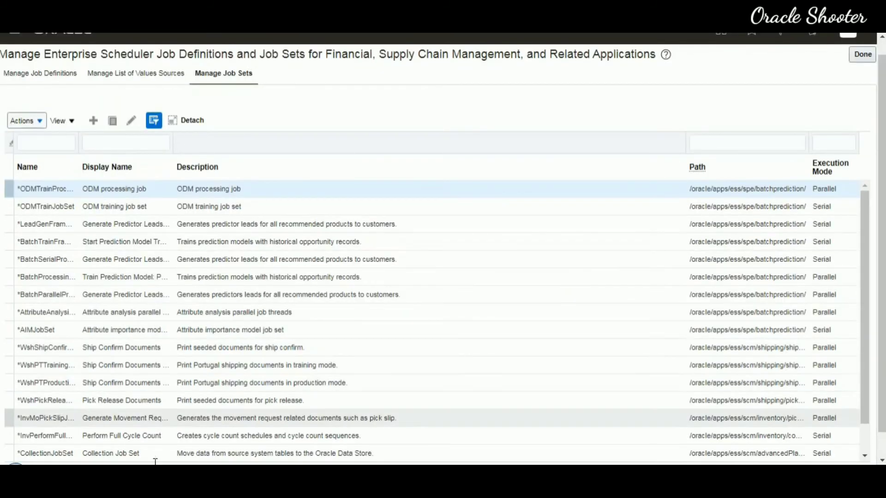
mouse_move(155, 462)
- Open Scheduled Processes from the home page and start scheduling a new process of type Job Set
click(240, 418)
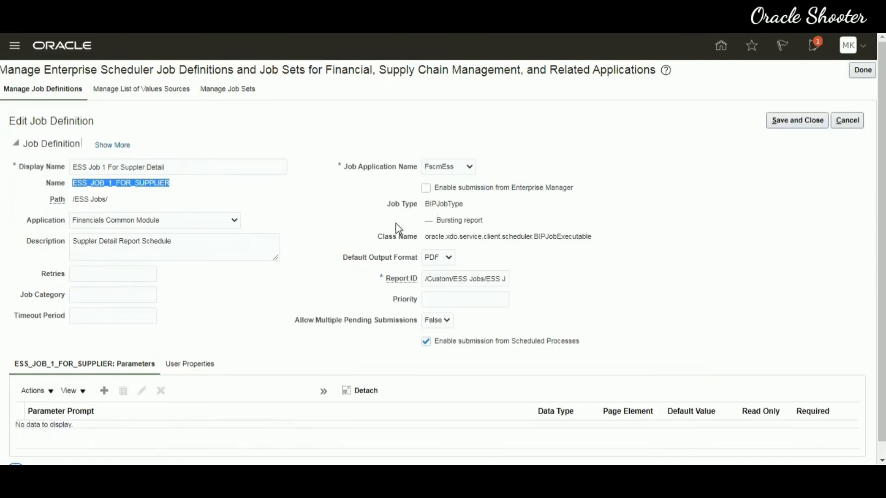
click(720, 46)
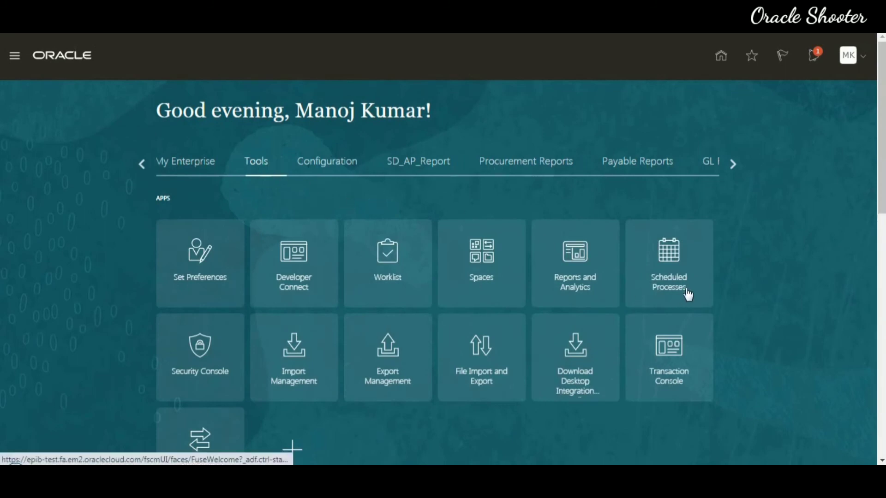
click(677, 264)
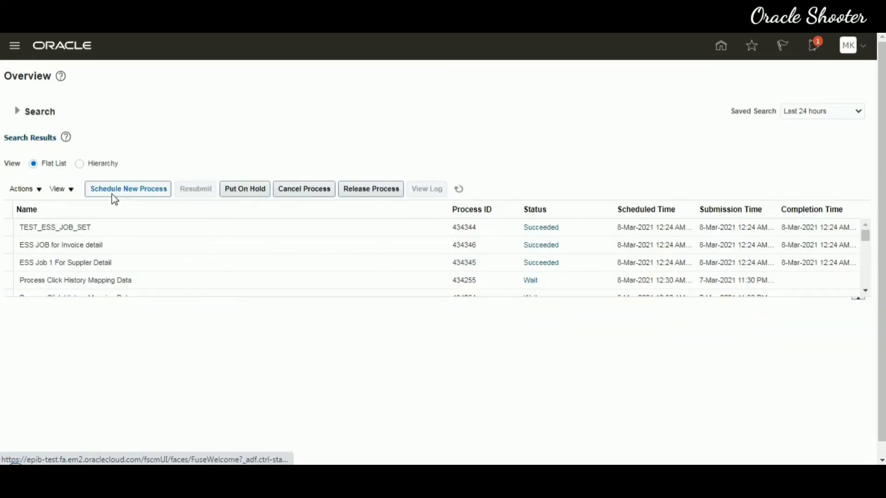
click(130, 190)
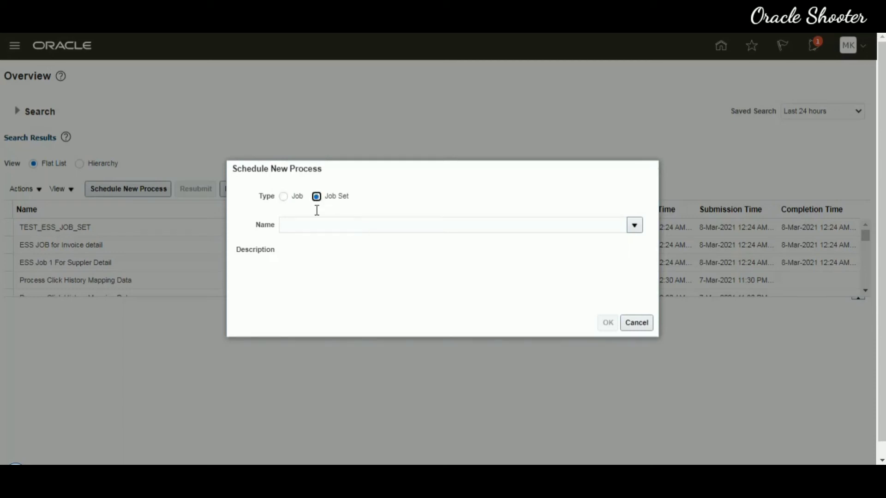
- Enter SUPPLIER_DETAIL_ESS_JOB_SET as the process name and look for it in the list of available job sets
click(338, 225)
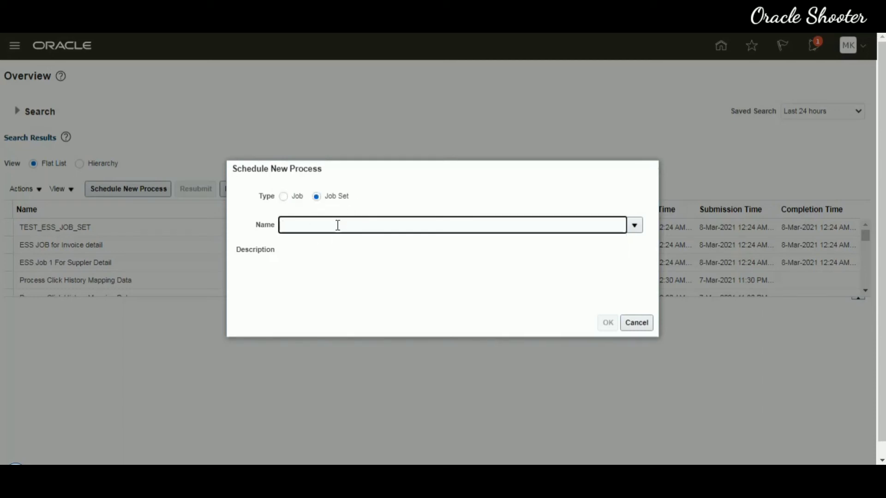
text(SUPPLIER_DETAIL_ESS_JOB_SET)
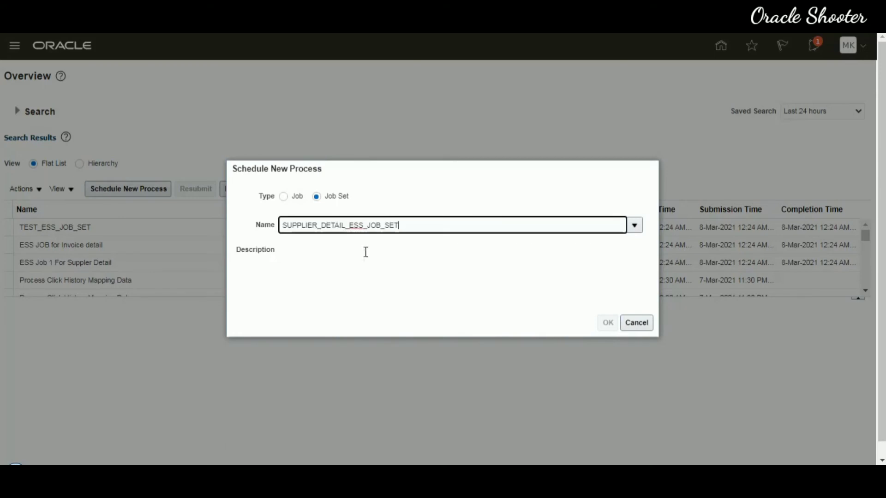
click(637, 228)
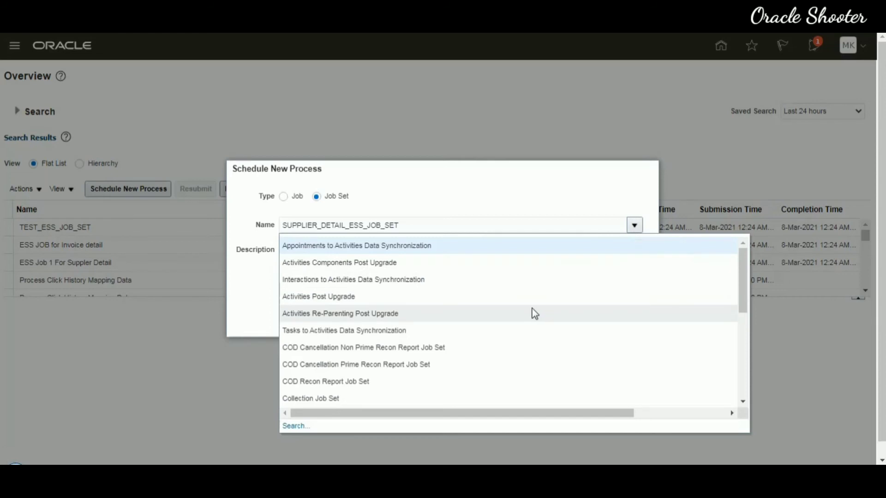
scroll(534, 313, down, 5)
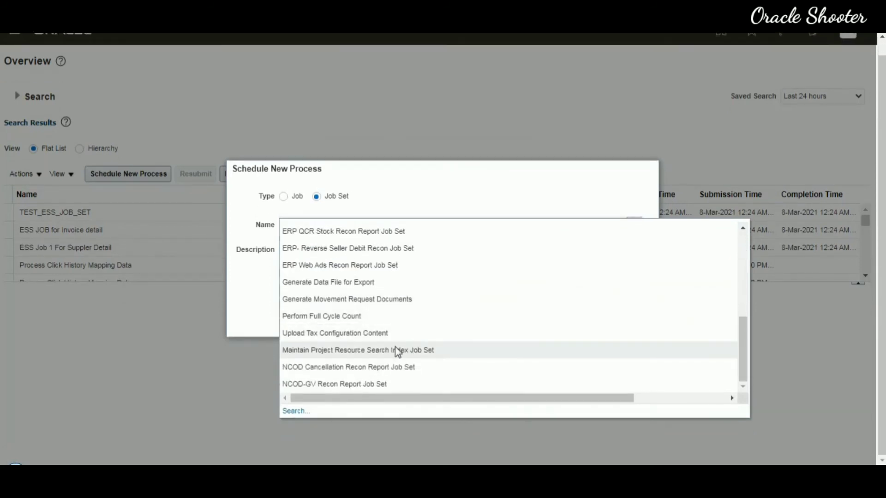
scroll(395, 347, up, 5)
scroll(398, 353, up, 2)
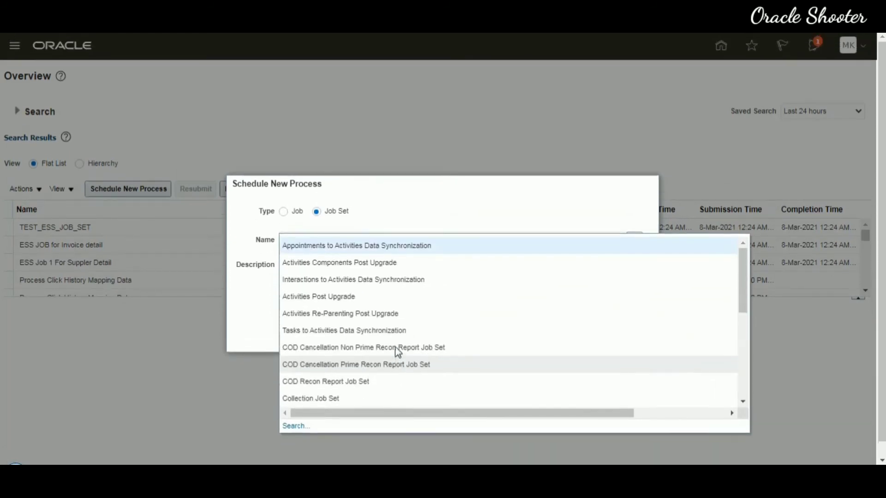
scroll(396, 344, down, 5)
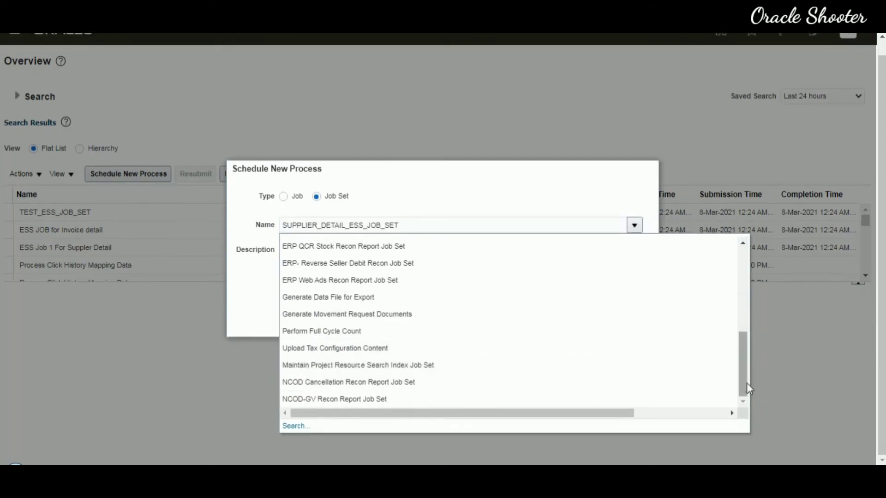
drag(745, 381, 765, 436)
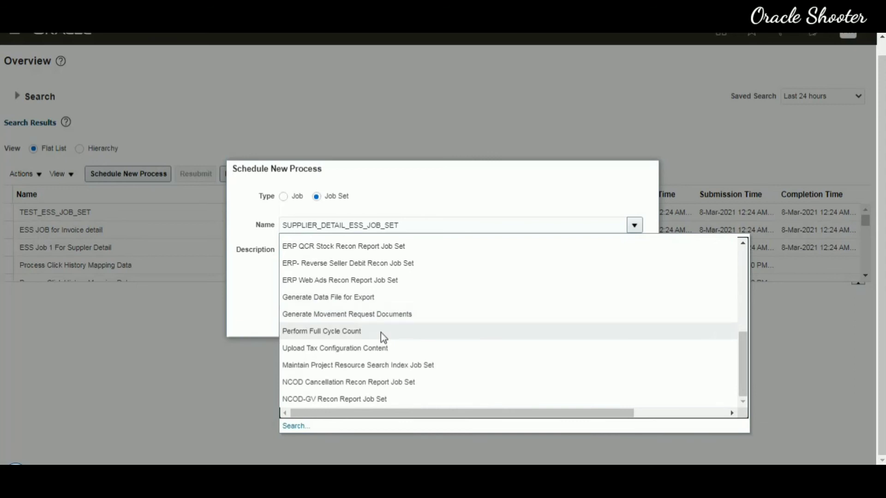
- Run a name search for the job set SUPPLIER_DETAIL_ESS_JOB_SET, and close the search dialog without selecting anything
click(295, 427)
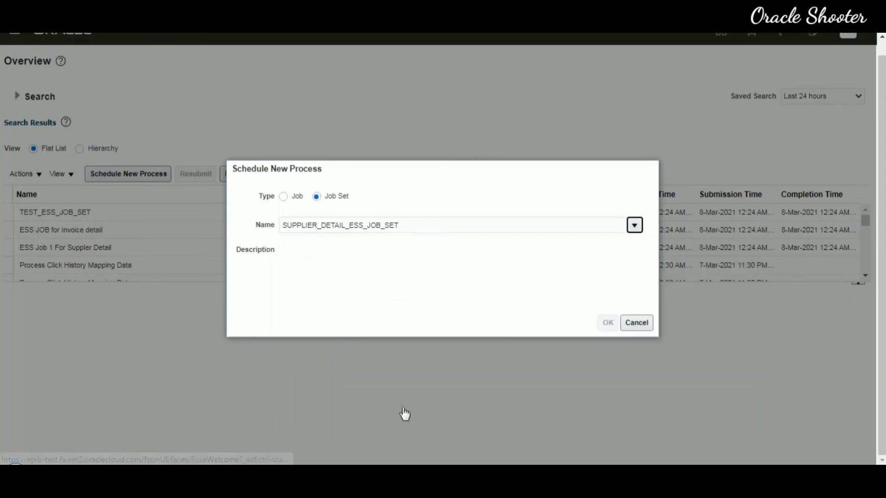
click(194, 231)
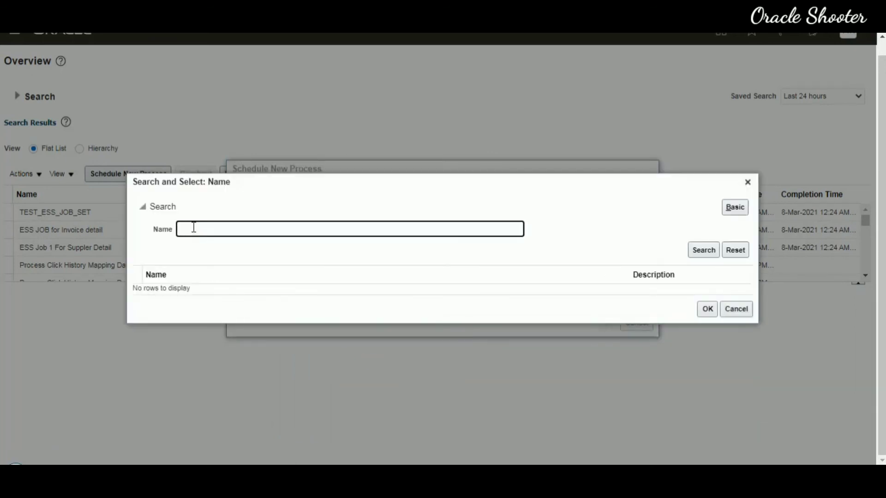
text(SUPPLIER_DETAIL_ESS_JOB_SET)
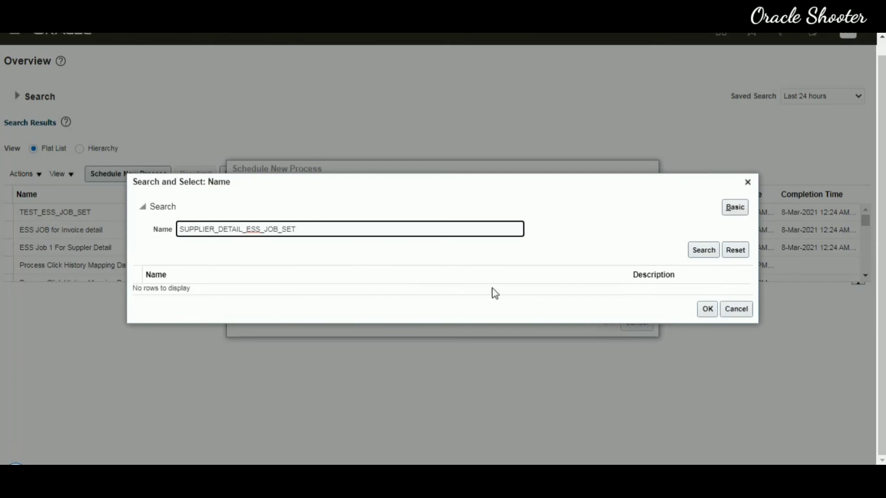
click(701, 252)
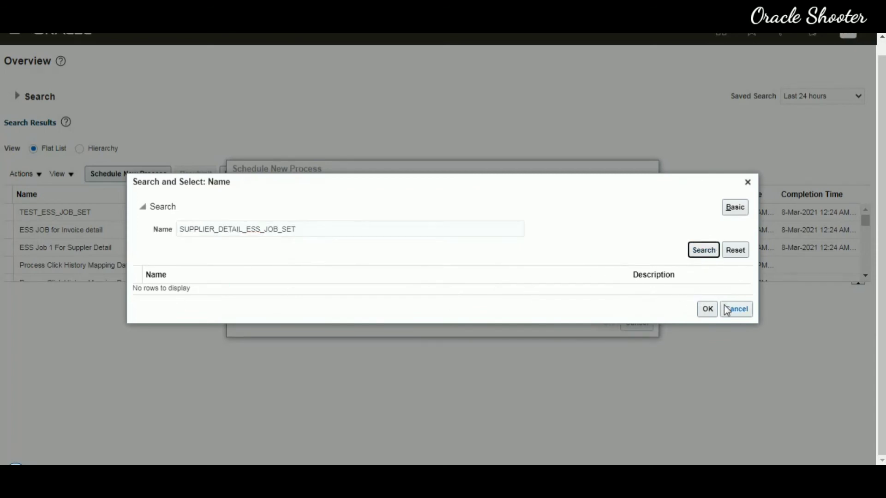
click(735, 317)
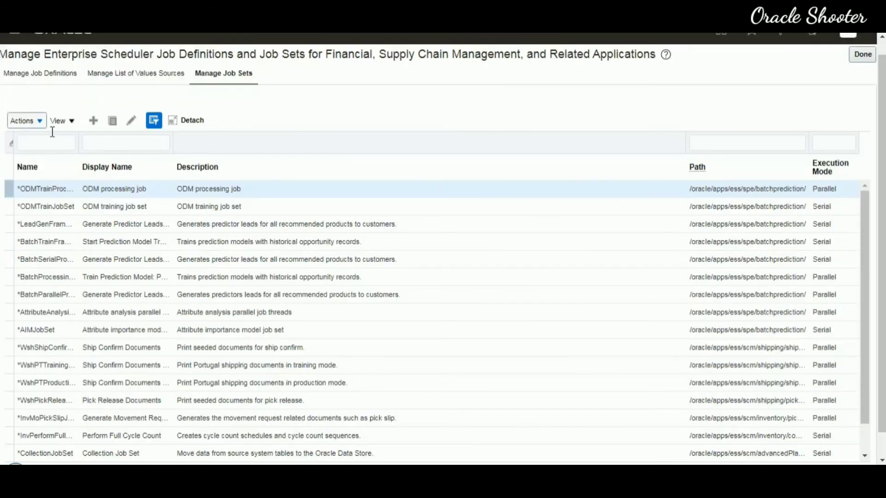
- Filter the job sets by name for SUPPLIER_DETAIL_ESS_JOB_SET, open it for editing, and copy its display name
click(49, 142)
key(ctrl+v)
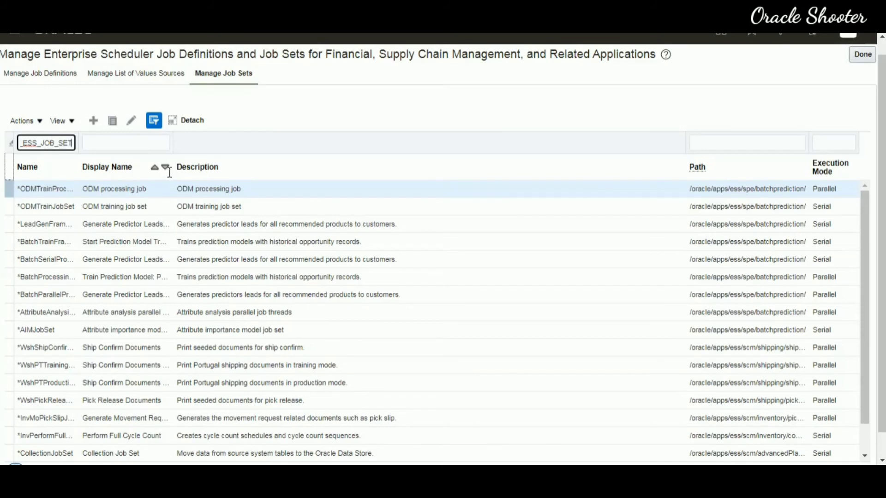
key(Return)
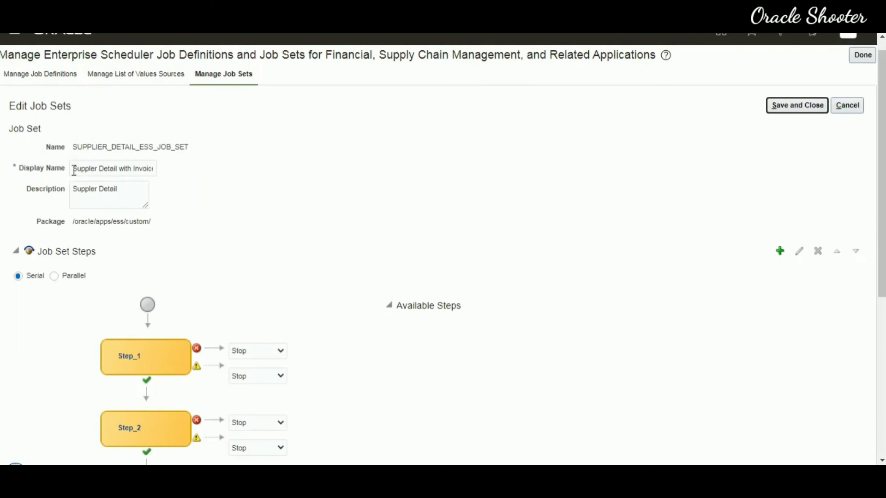
drag(73, 168, 168, 170)
key(ctrl+c)
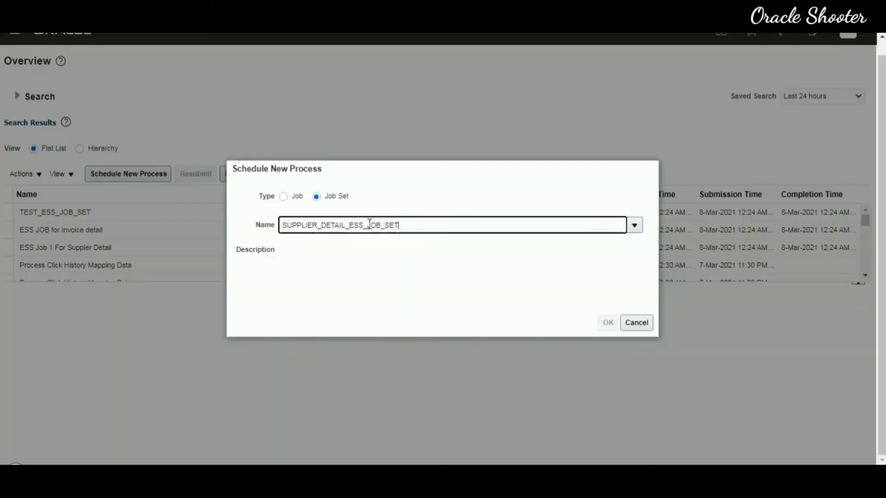
- Set the new process's name to Suppler Detail with Invoice and confirm it to open the process details
drag(370, 225, 265, 223)
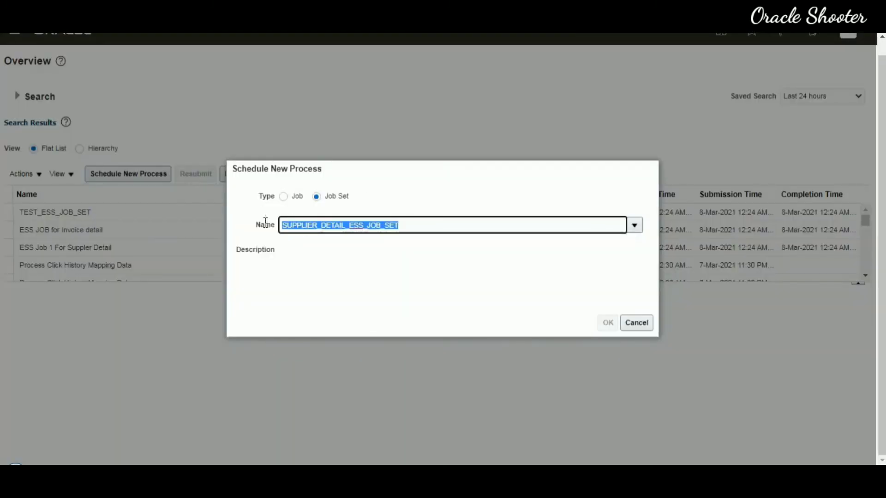
key(ctrl+v)
key(Tab)
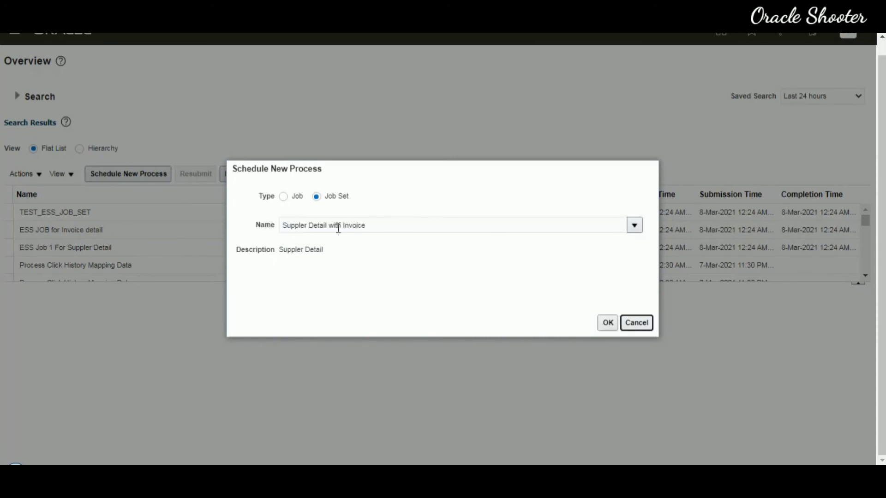
click(636, 230)
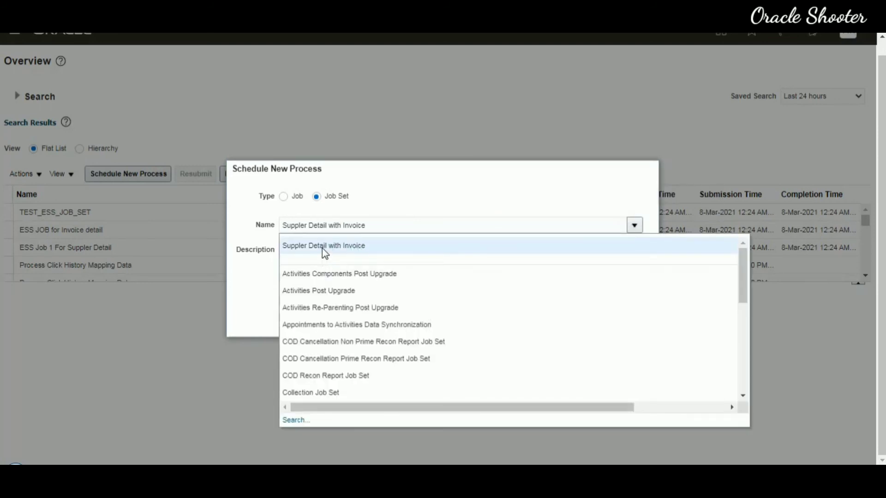
click(362, 247)
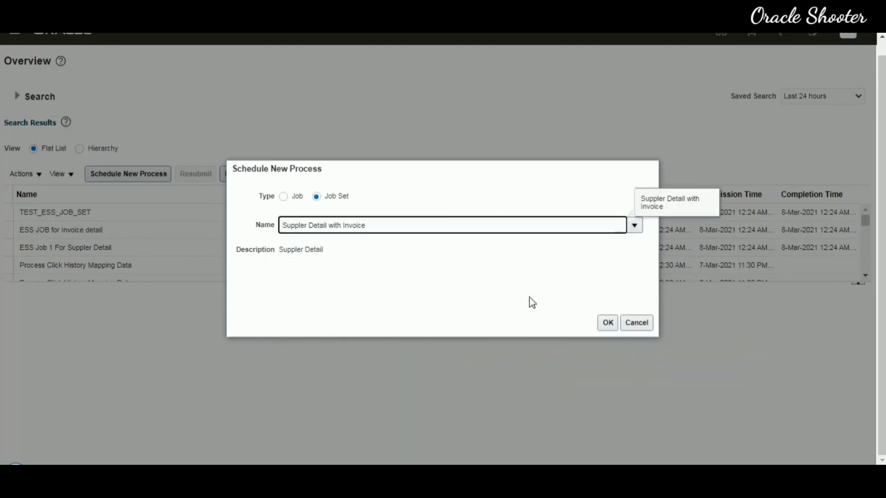
click(607, 323)
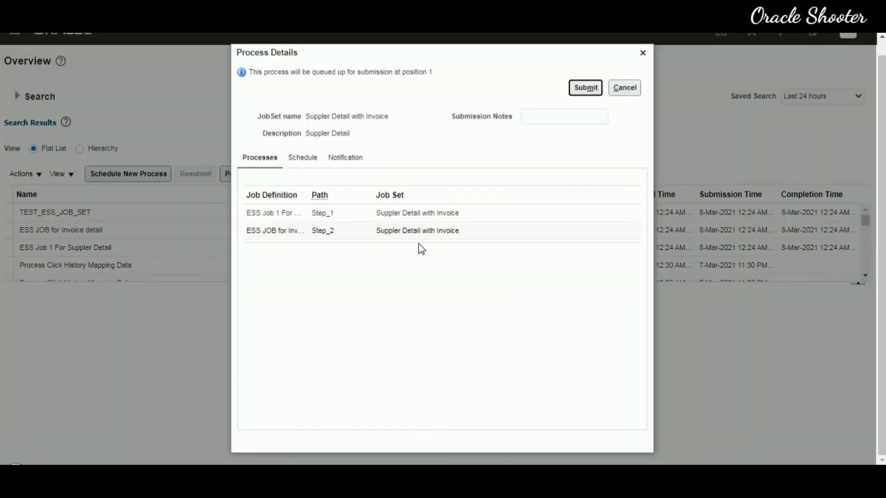
- Open the Step_2 invoice job's parameters in the process details and choose an invoice number for Select Invoice Number
click(335, 213)
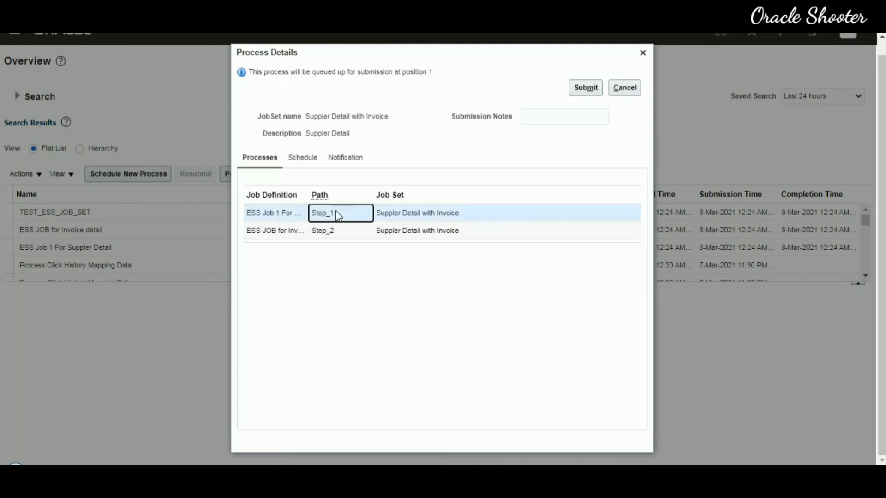
click(408, 231)
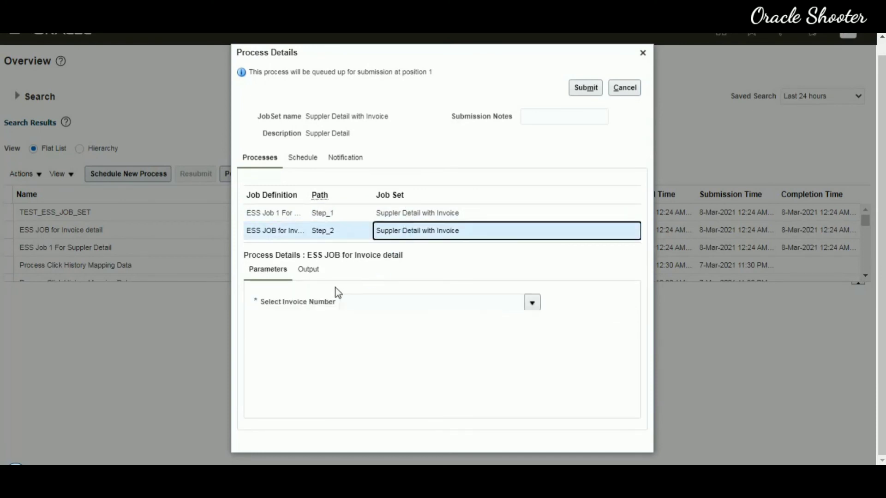
click(331, 212)
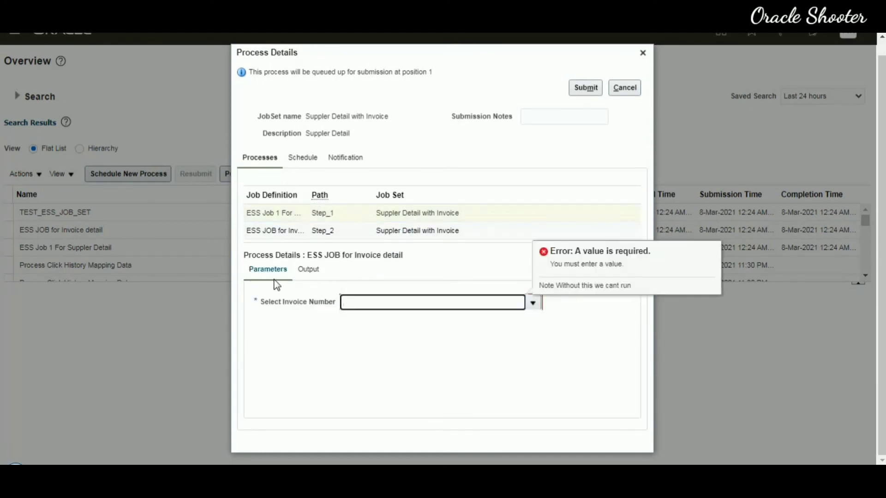
click(410, 212)
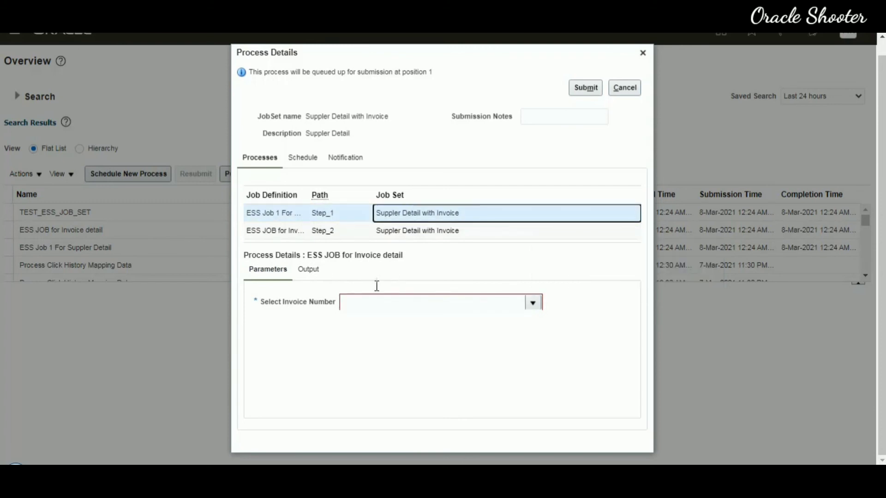
click(533, 302)
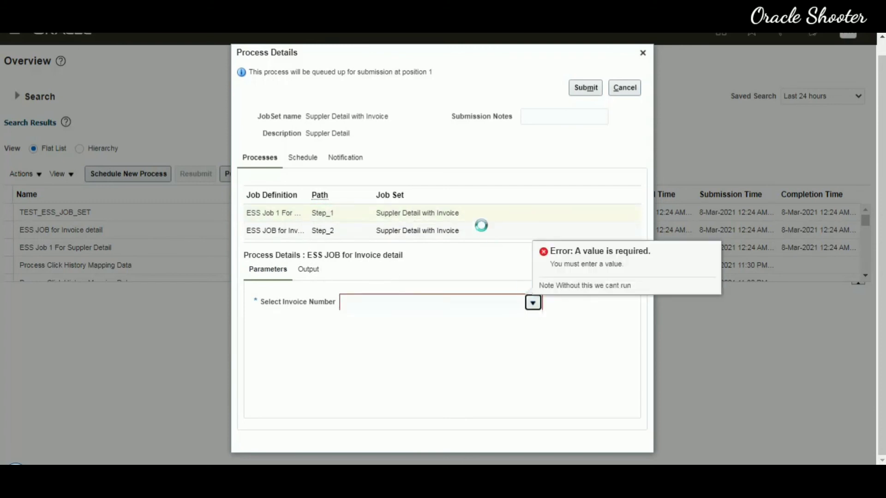
click(381, 133)
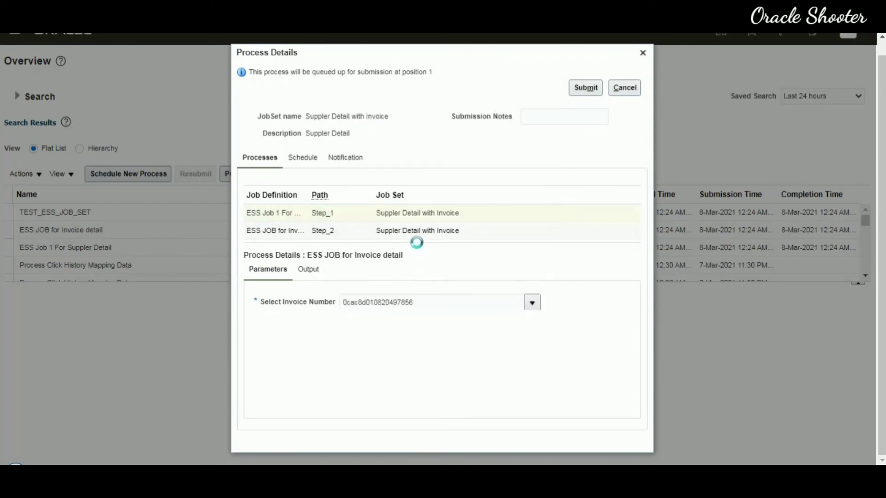
- Check the process details of Step_1 and Step_2, ending on the output settings of the Step_1 supplier job
click(423, 214)
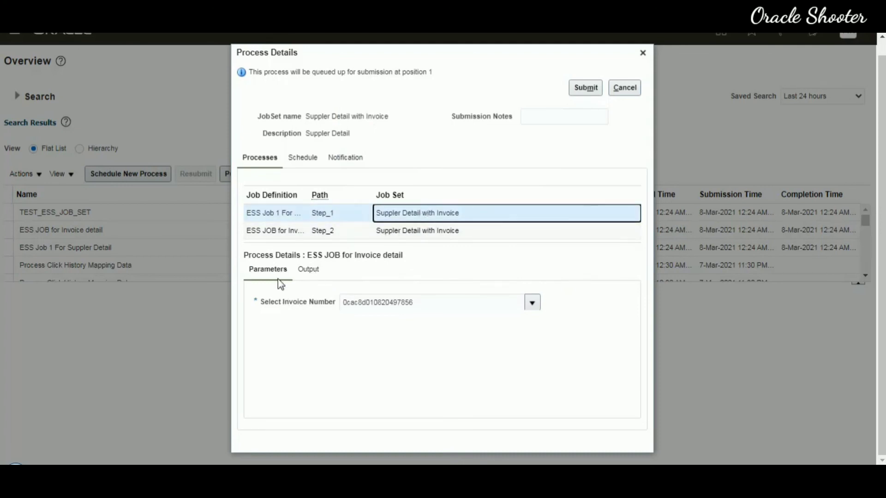
click(298, 216)
click(332, 229)
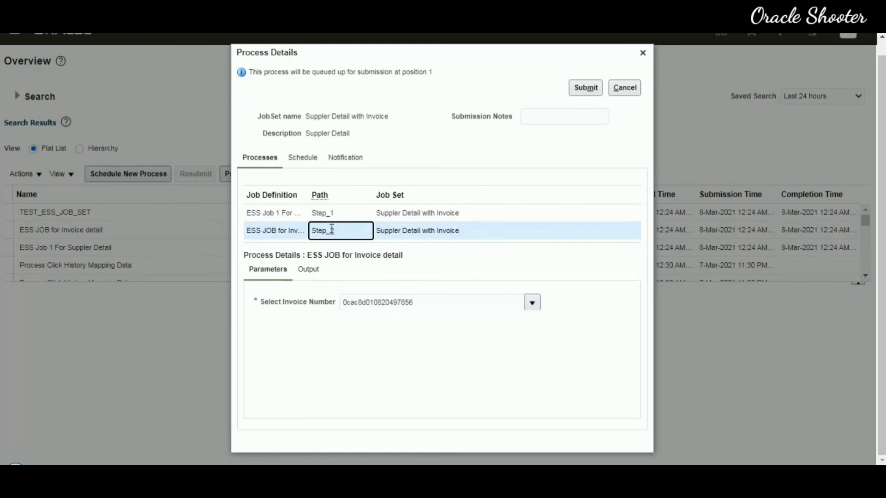
click(406, 216)
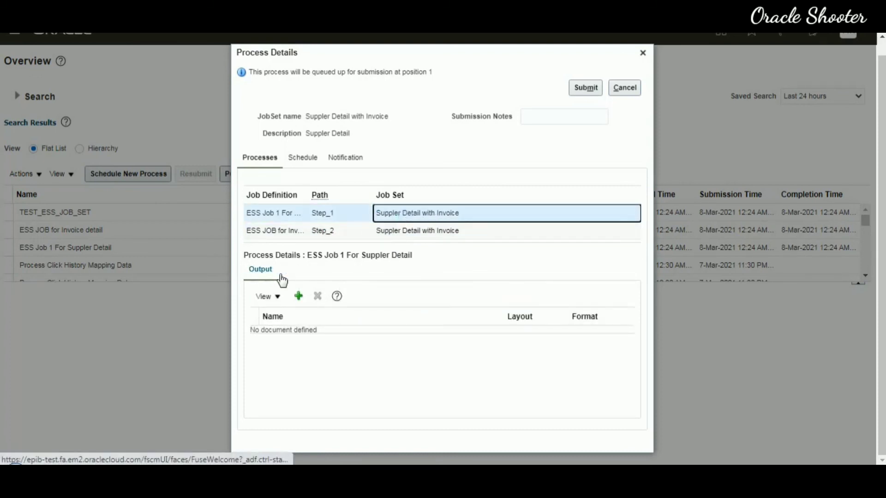
- Recheck the Step_2 invoice parameter, enter ESS_M1 as the submission notes, and submit the job set, acknowledging the confirmation
click(398, 230)
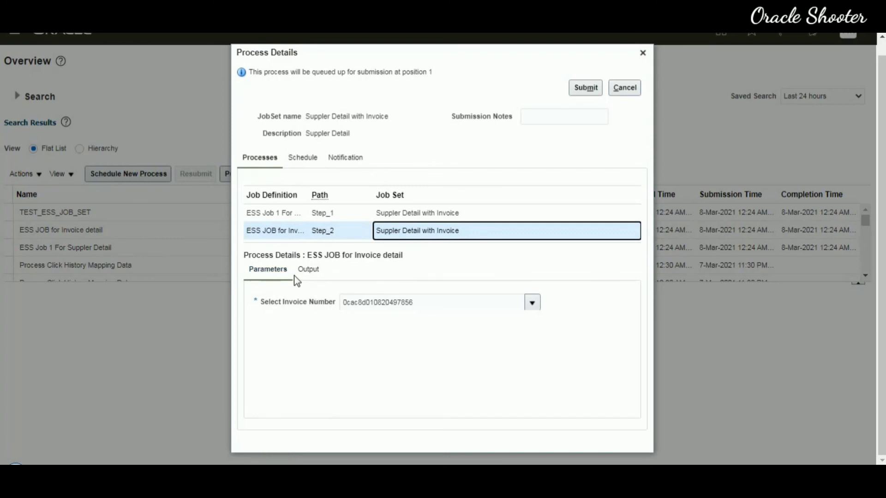
click(538, 118)
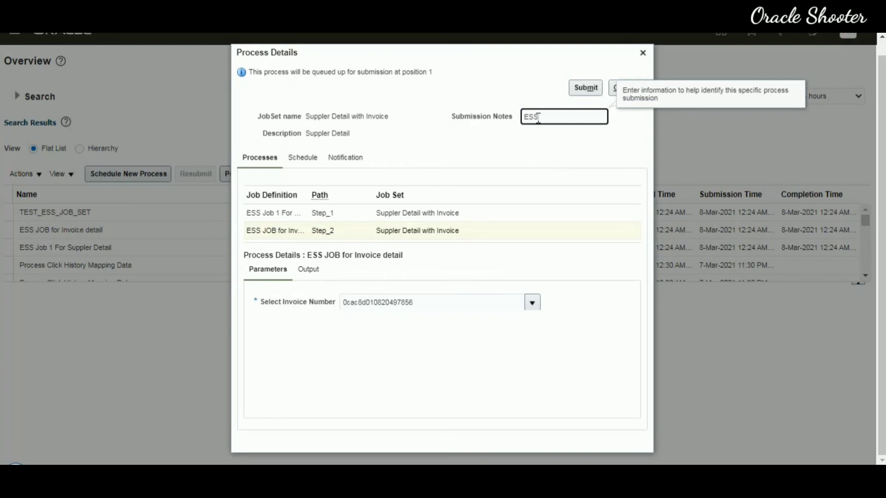
text(_M1)
click(587, 92)
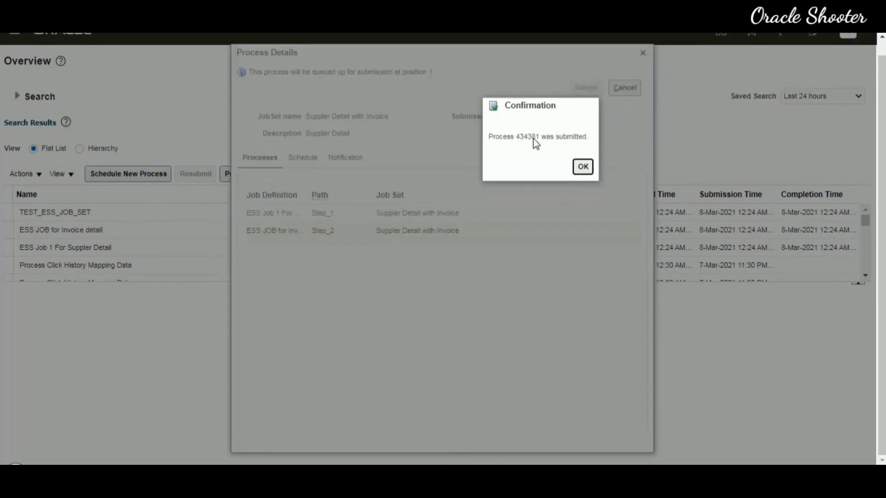
click(583, 166)
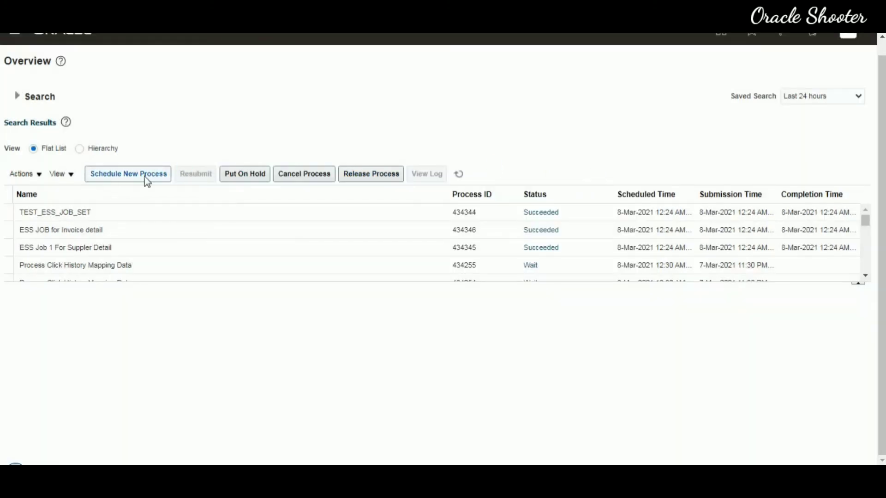
- Refresh the process list to track the Suppler Detail with Invoice job set and its child jobs, and open the job set's details
click(456, 175)
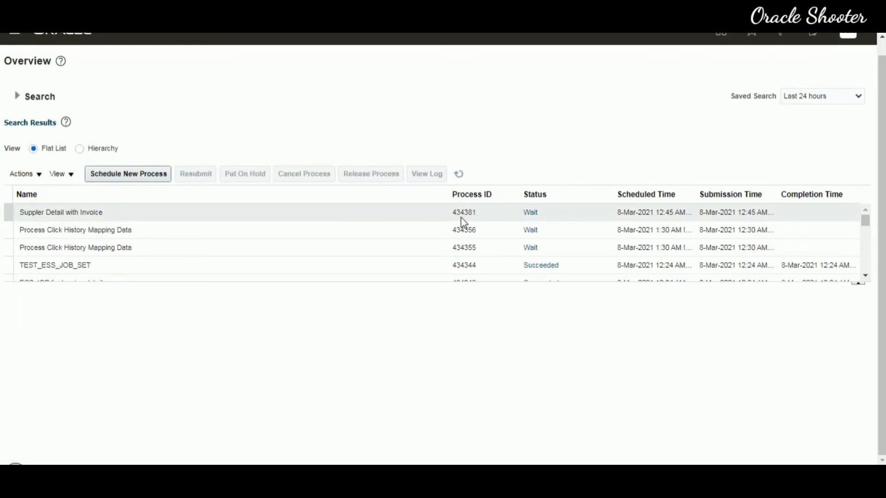
click(477, 212)
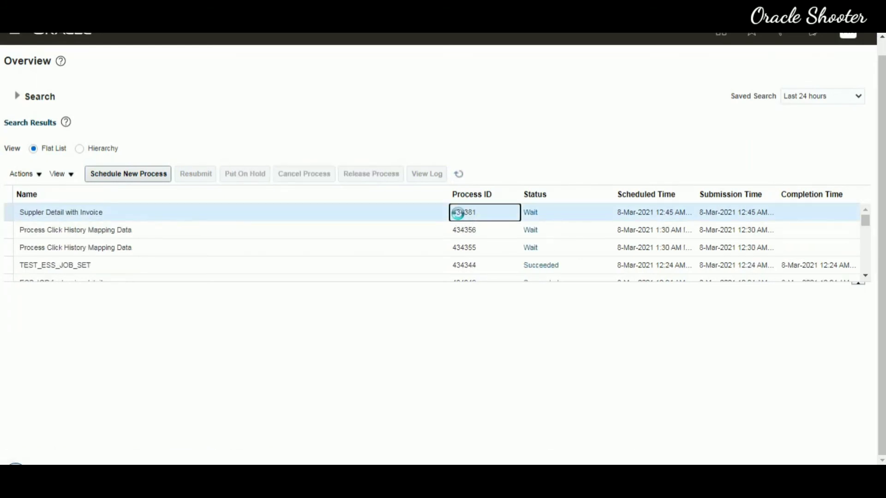
click(474, 173)
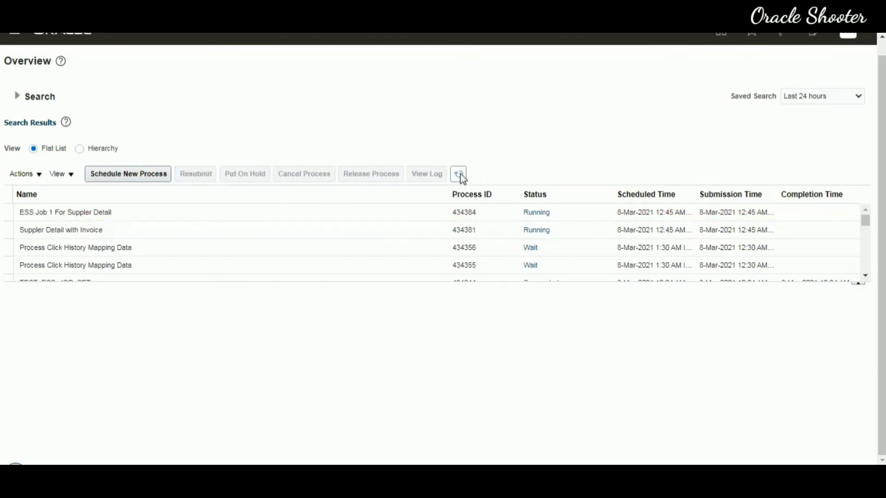
click(460, 174)
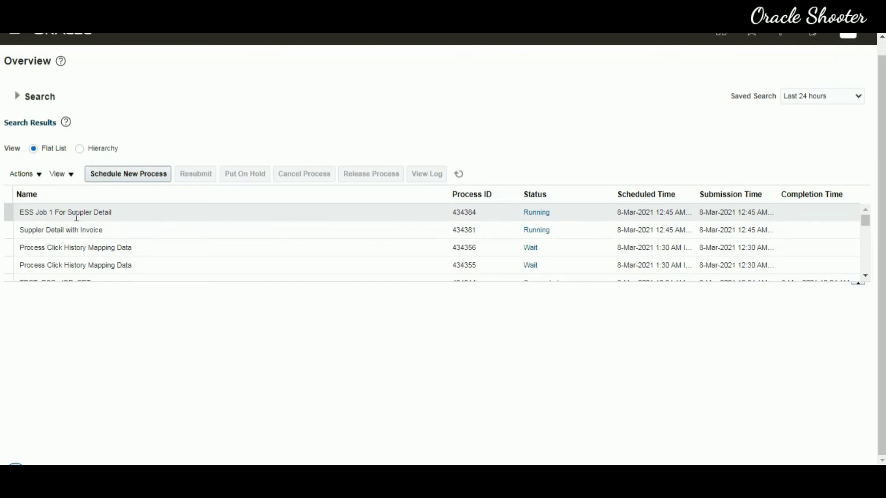
click(459, 174)
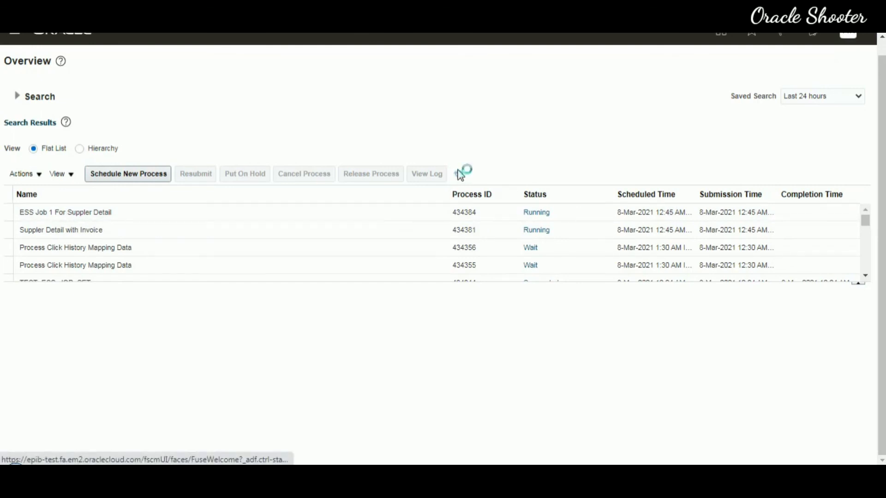
click(72, 232)
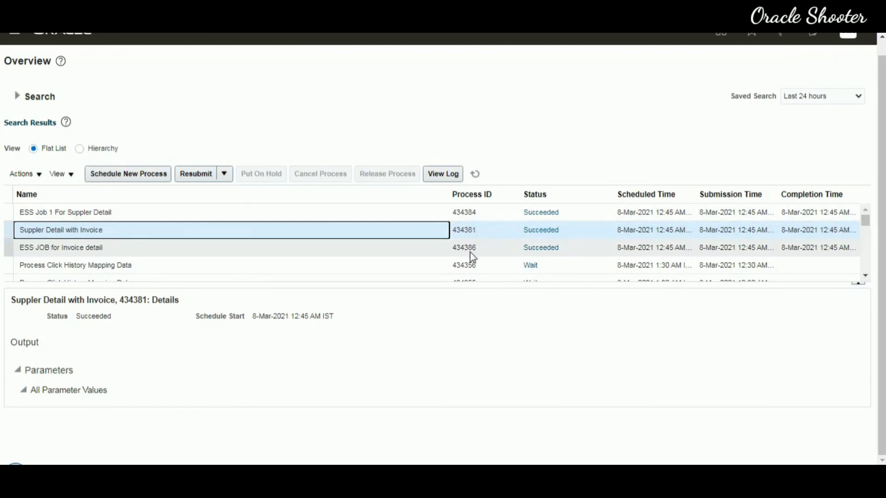
- Republish the output of the ESS JOB for Invoice detail process to view its report, and close the report window
click(81, 249)
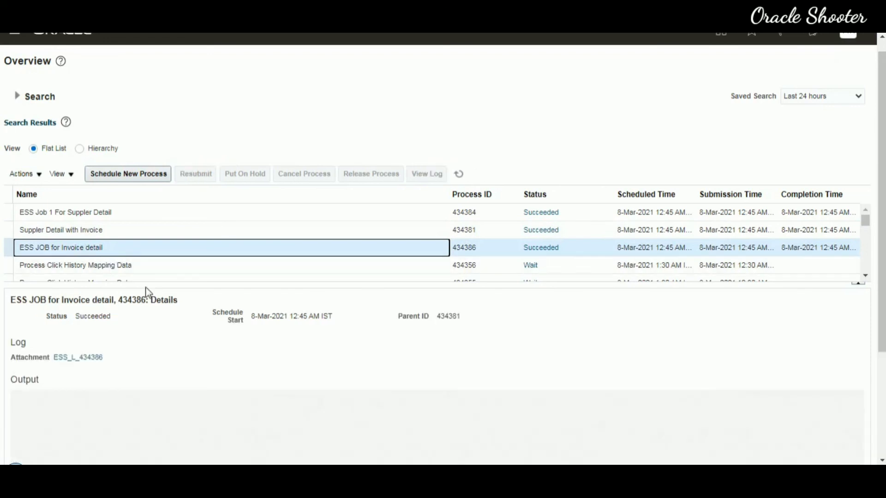
scroll(180, 368, down, 2)
scroll(189, 361, down, 1)
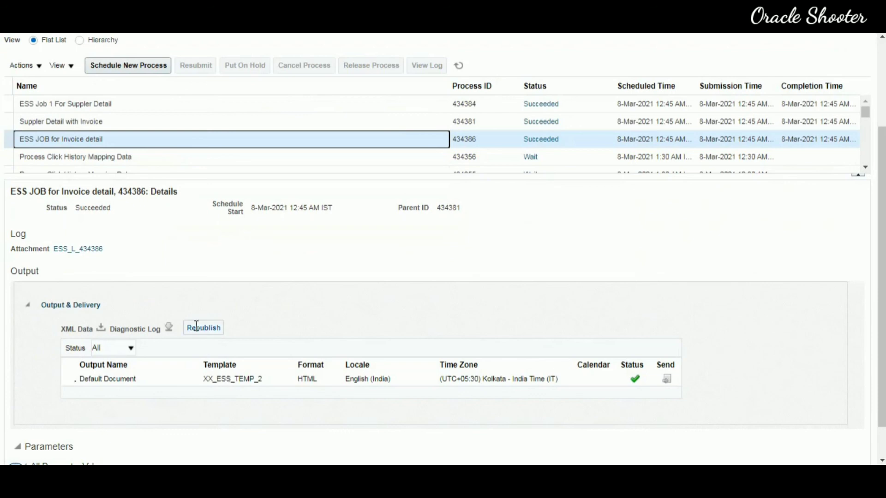
click(199, 330)
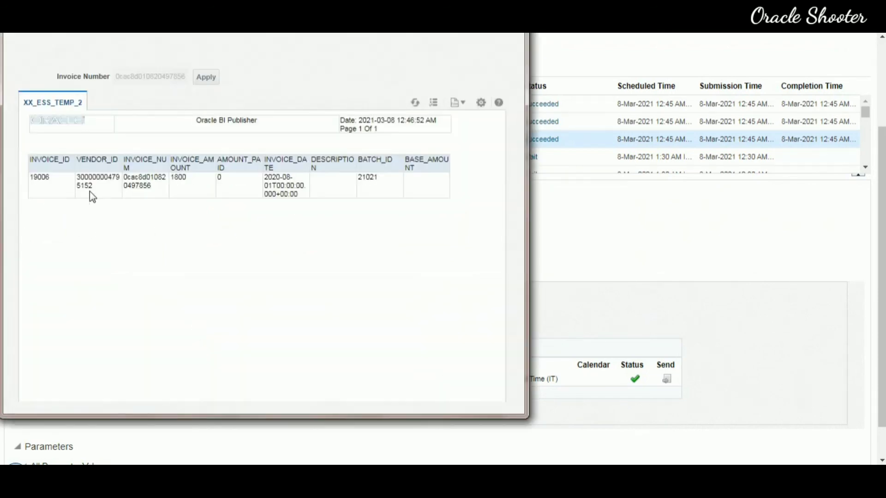
key(alt+F4)
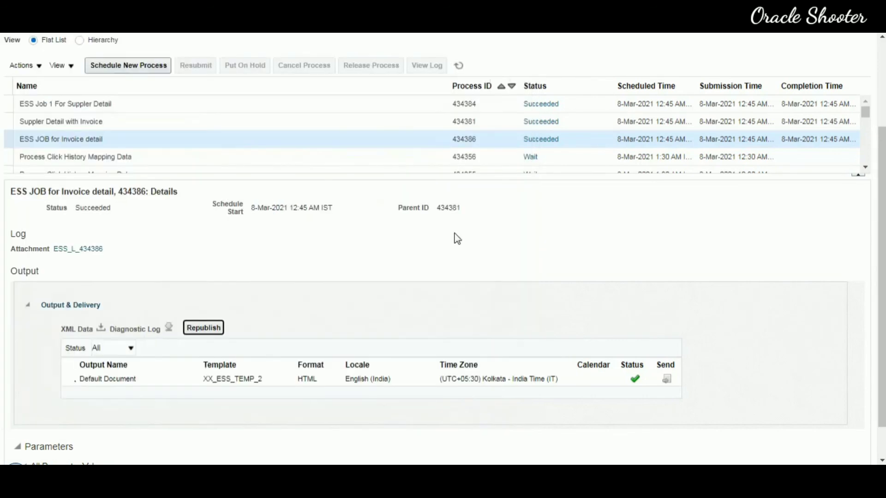
- Republish the output of the ESS Job 1 For Suppler Detail process to view its report, and close the report window
click(65, 105)
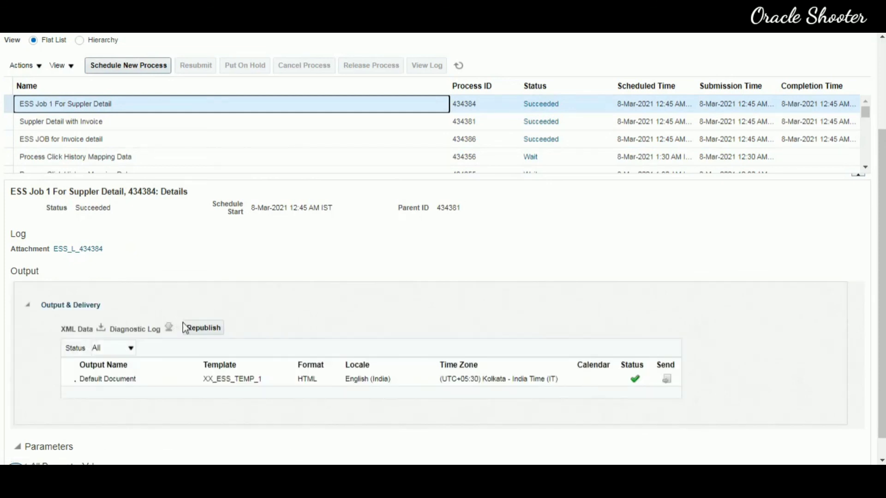
click(201, 328)
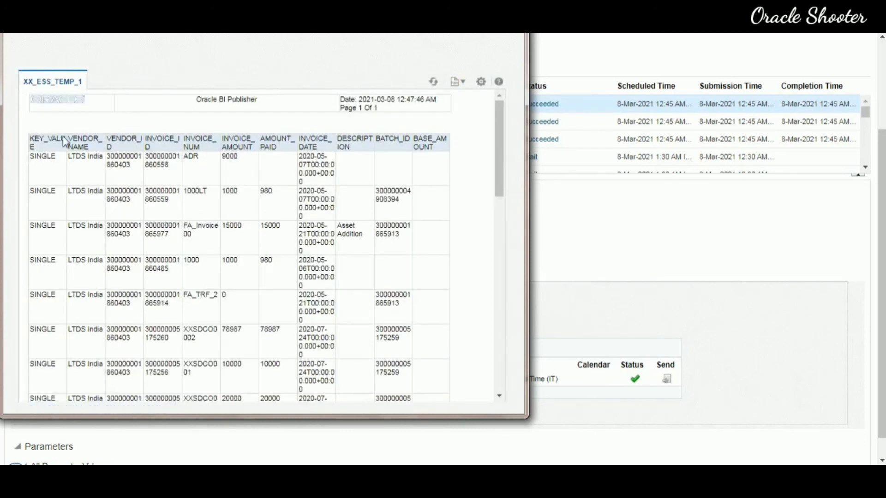
key(alt+F4)
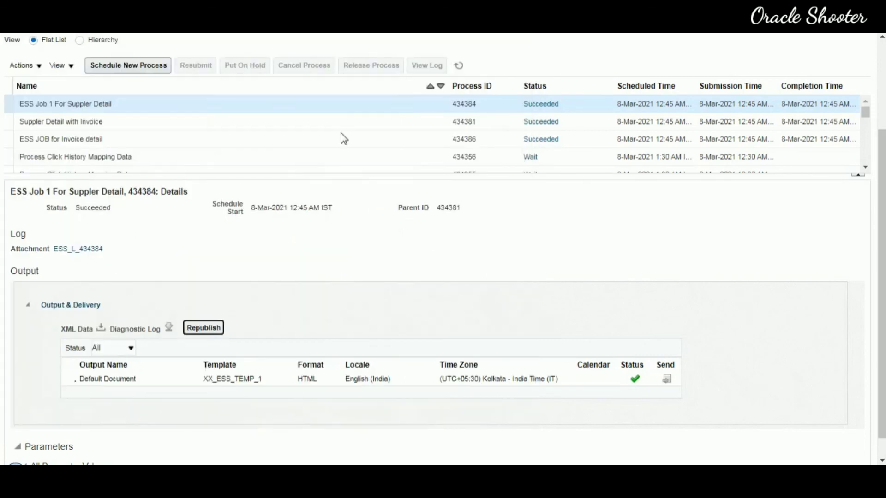
- Compare the job set's process ID with the parent IDs of the supplier and invoice child processes, and refresh the list
click(465, 122)
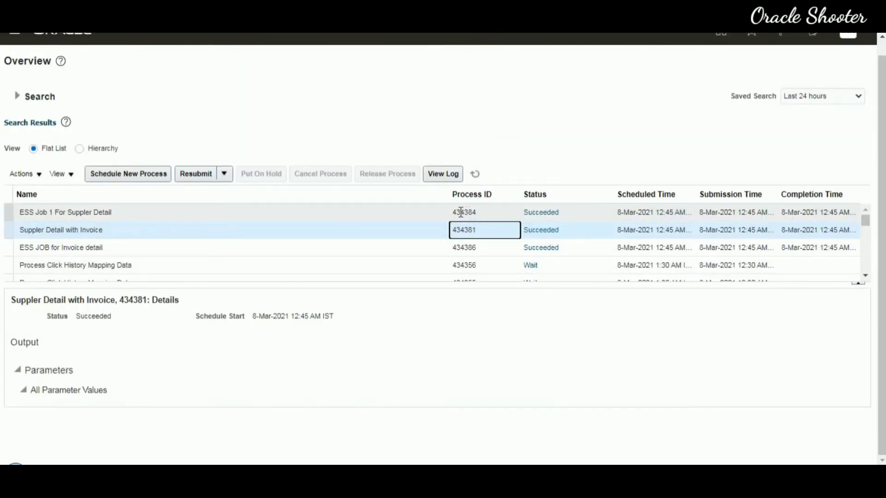
drag(480, 234, 451, 236)
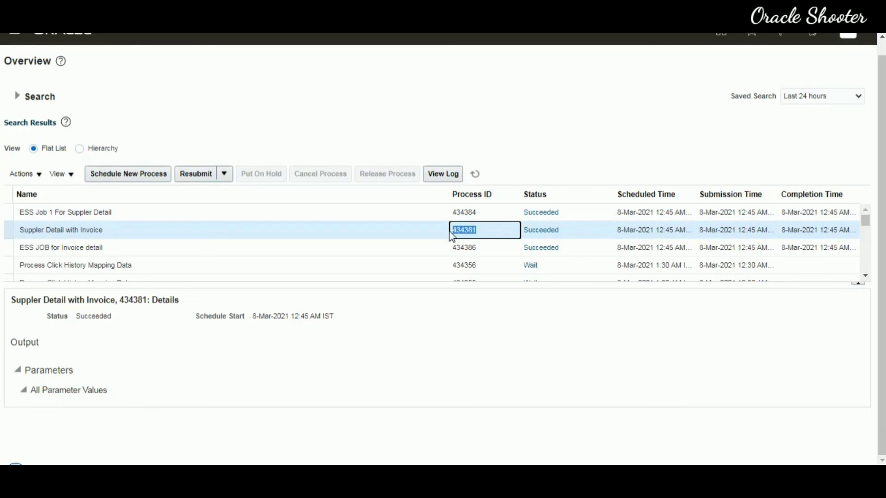
click(480, 212)
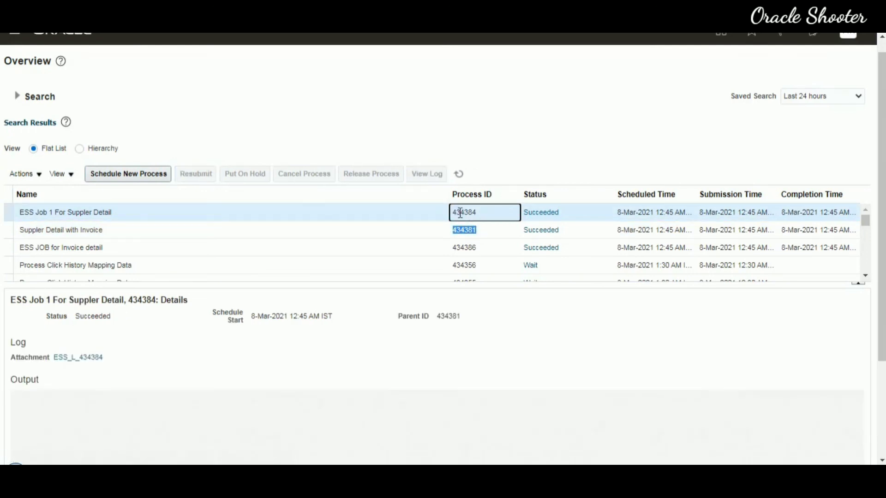
click(477, 250)
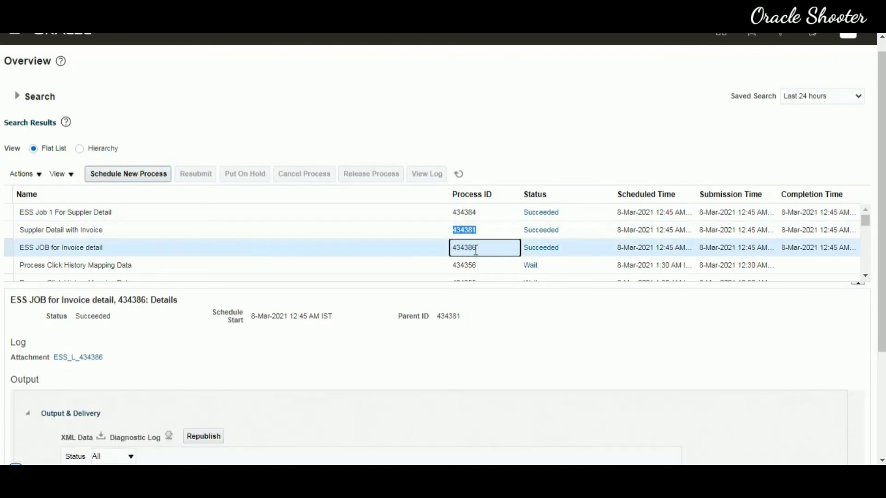
click(459, 174)
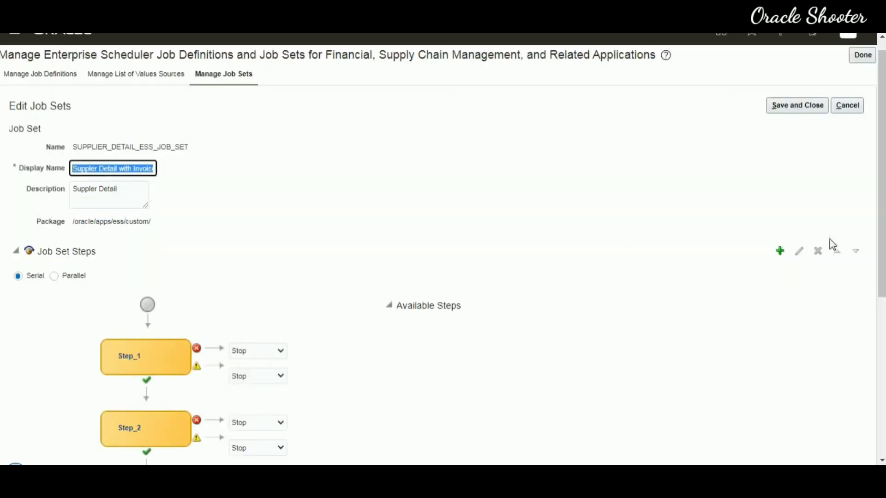
- Review the serial steps and the application defined properties of SUPPLIER_DETAIL_ESS_JOB_SET in its edit page
scroll(882, 179, down, 3)
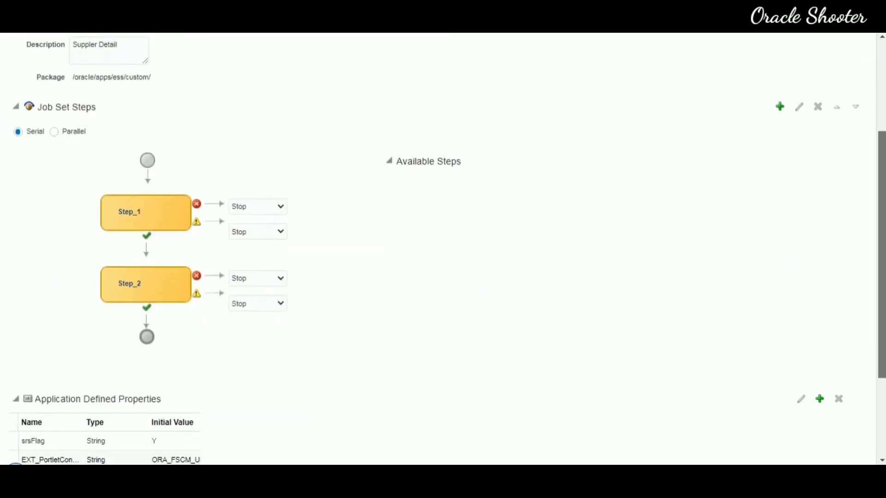
scroll(884, 239, down, 3)
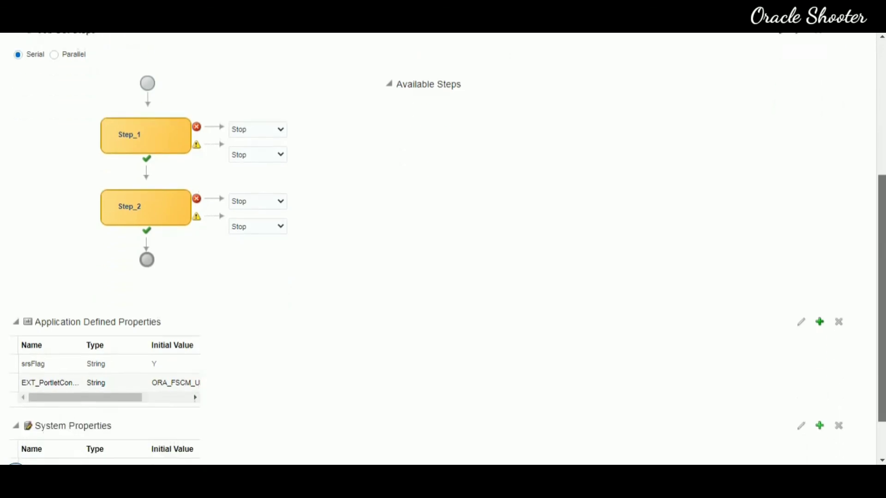
scroll(443, 244, up, 6)
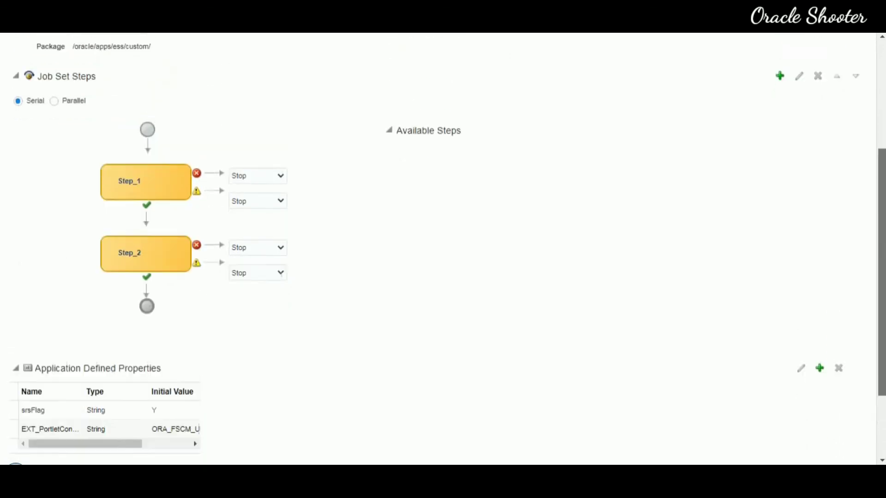